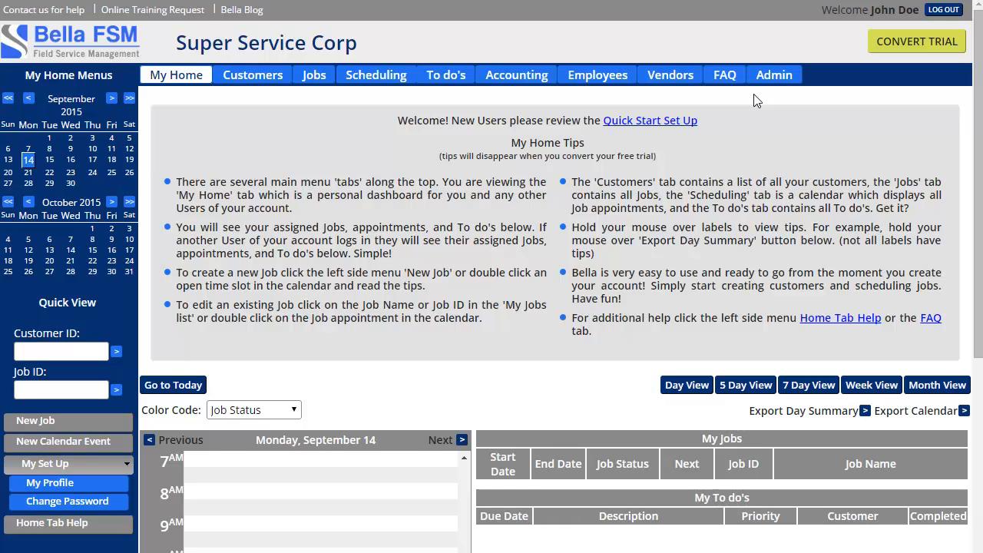
Start a new job (Job ID 27) from an open September 14 calendar slot and open the Customer list
scroll(361, 269, down, 2)
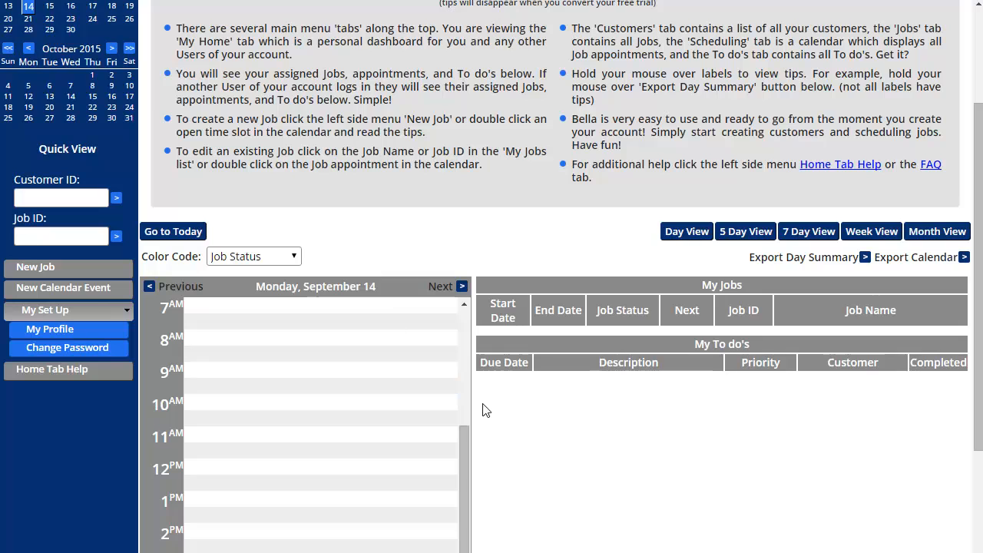
double_click(307, 377)
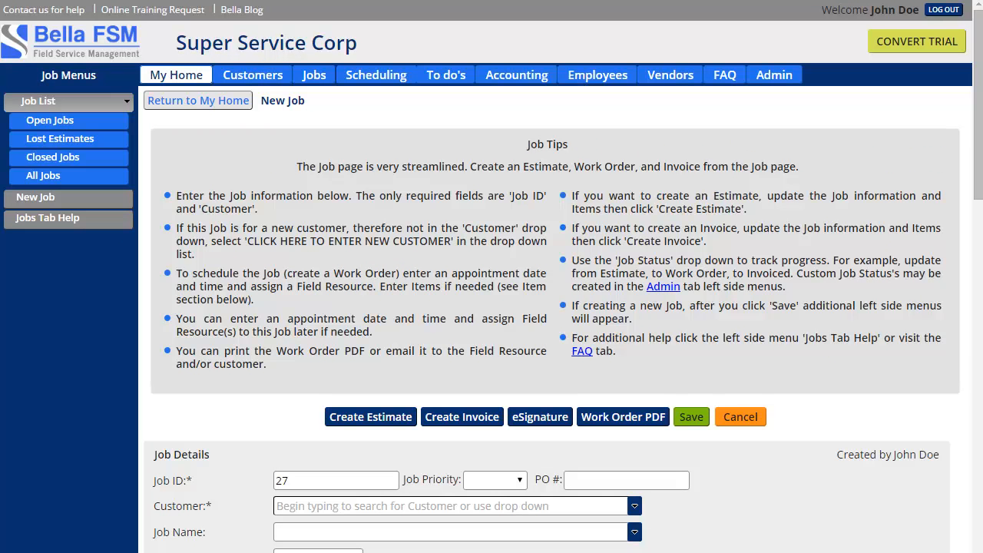
scroll(253, 323, down, 2)
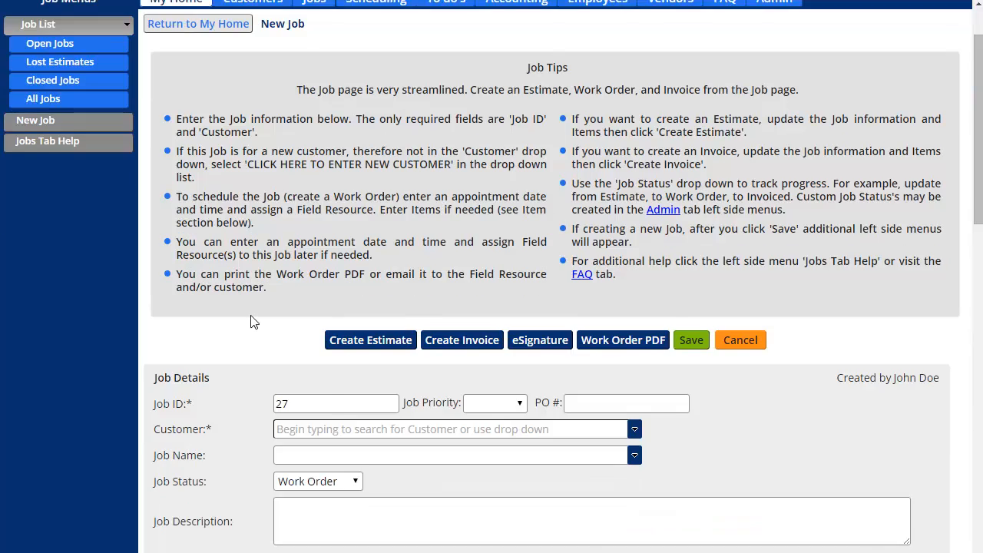
scroll(226, 359, down, 1)
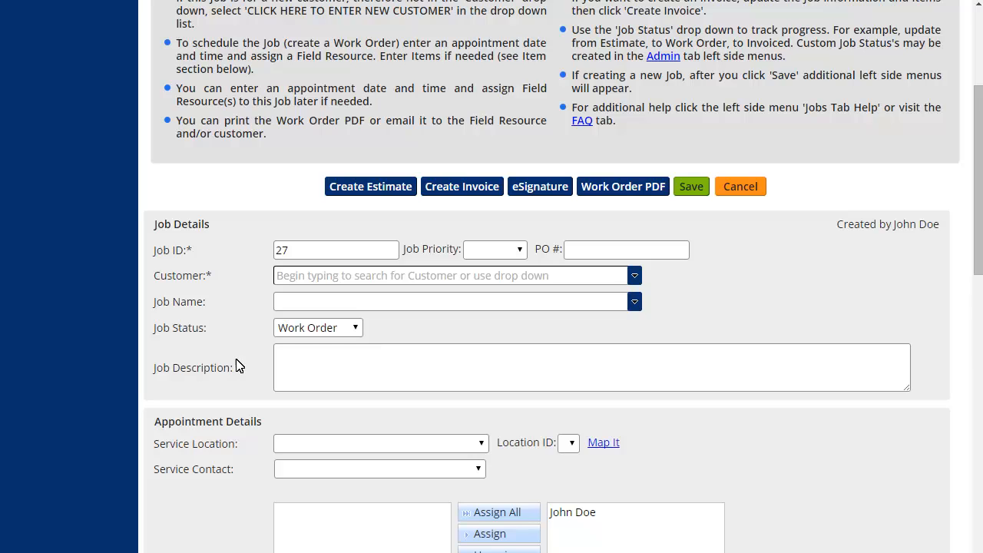
click(635, 276)
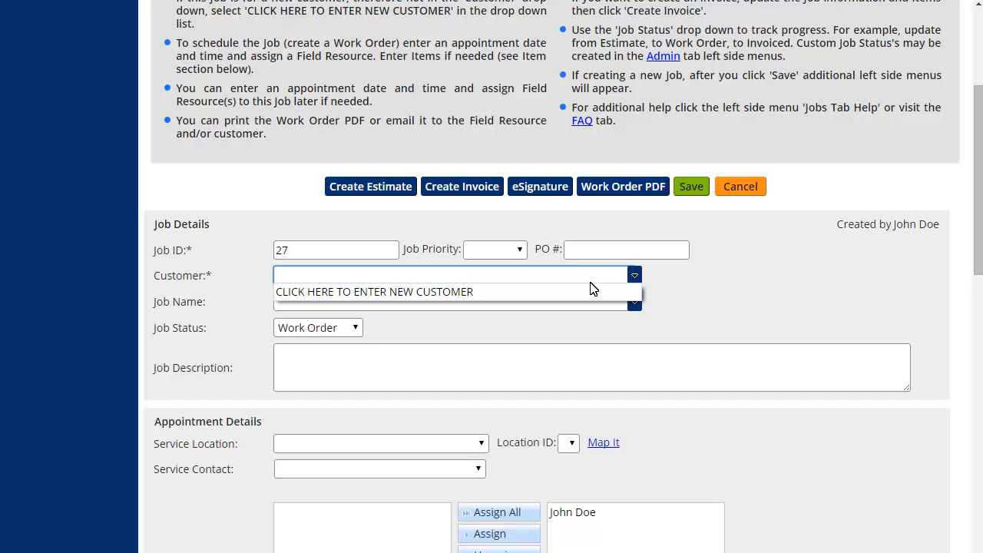
Choose to enter a new customer and give it the name Lowes
click(399, 293)
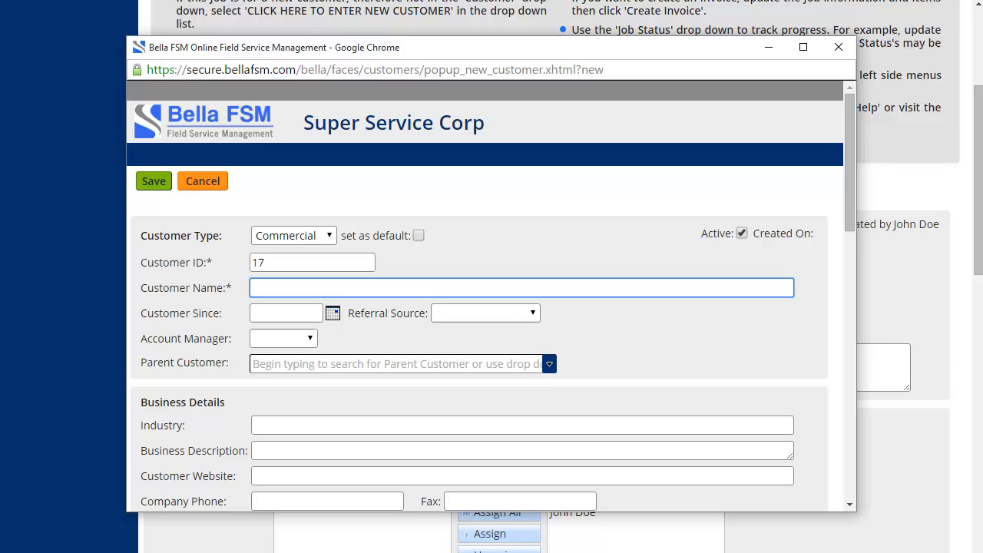
text(Lowes)
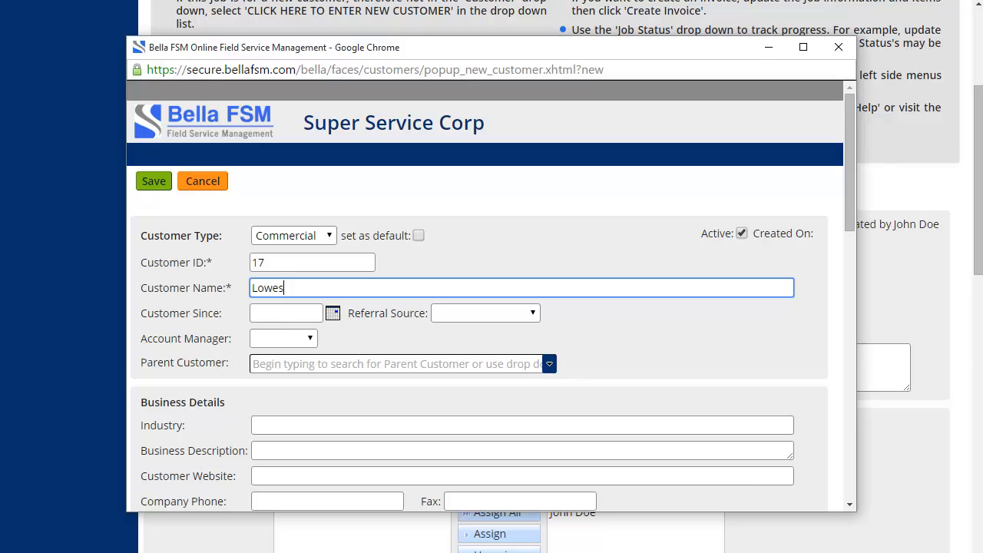
Enter the primary contact's first and last name
scroll(335, 314, down, 2)
scroll(346, 279, down, 1)
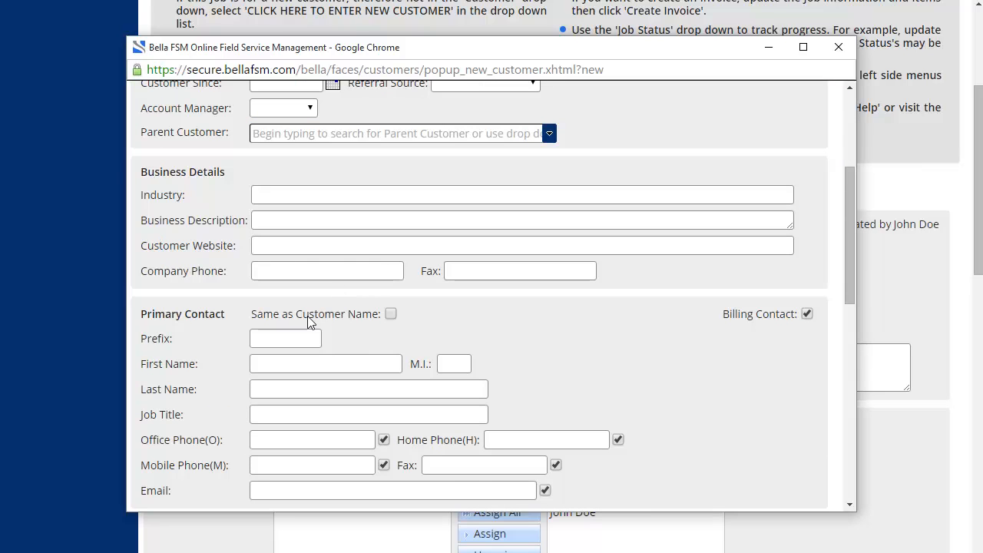
click(255, 364)
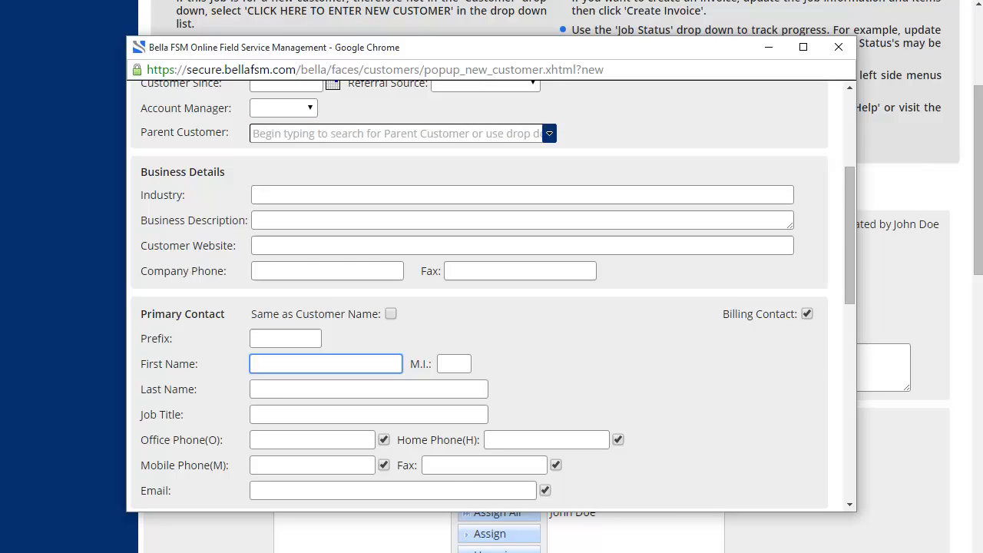
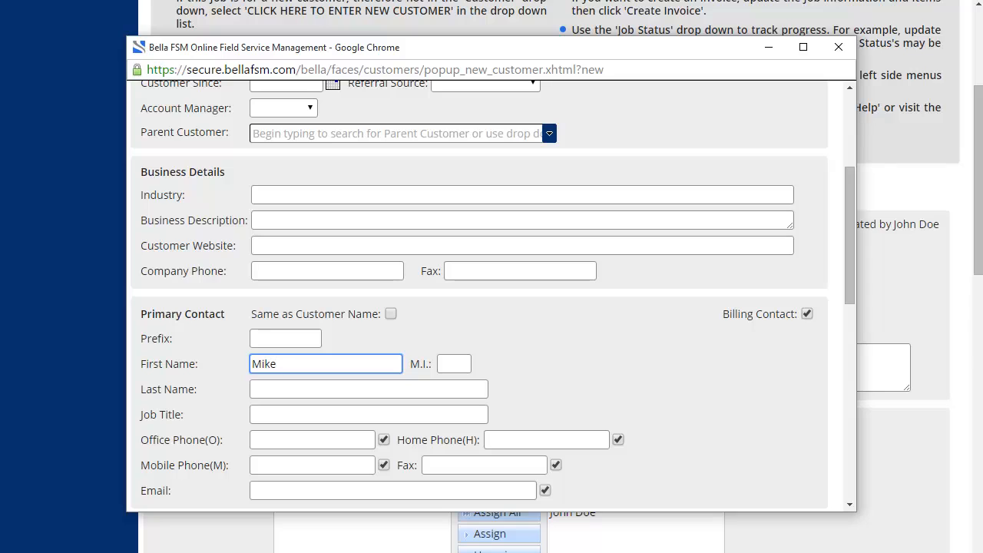
key(Tab)
key(Tab)
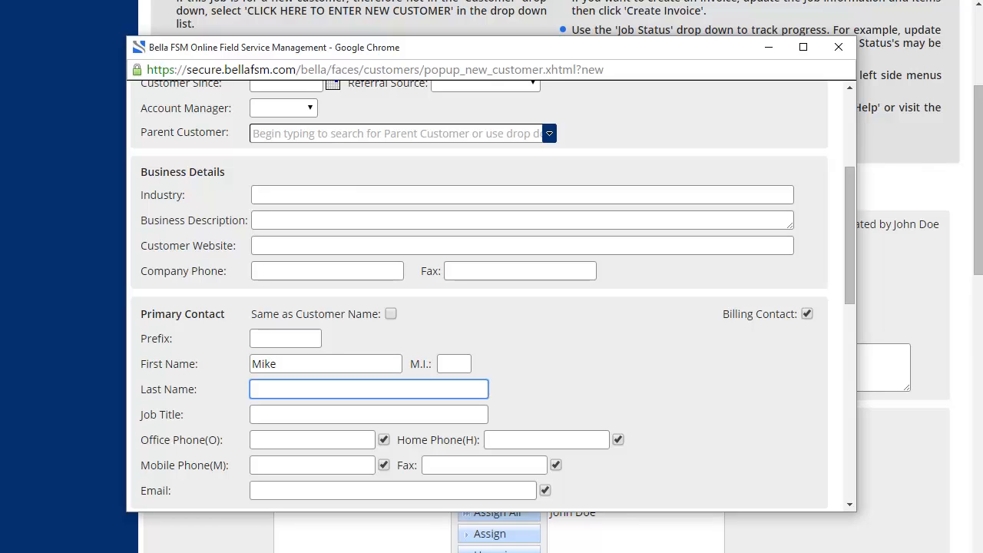
Enter the contact's office phone number and e-mail address, correcting the e-mail's ending
scroll(292, 366, down, 1)
click(292, 364)
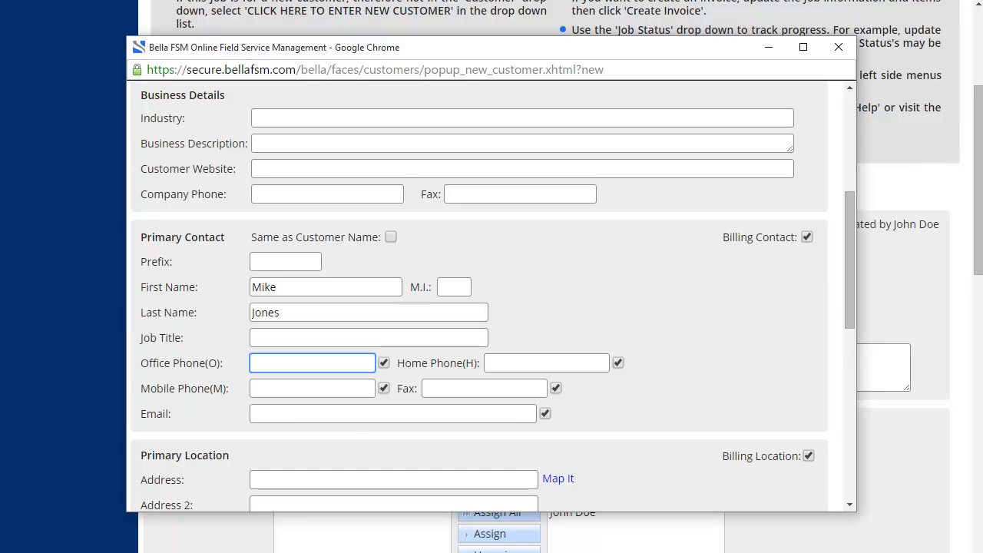
text(123-345-6786)
click(292, 414)
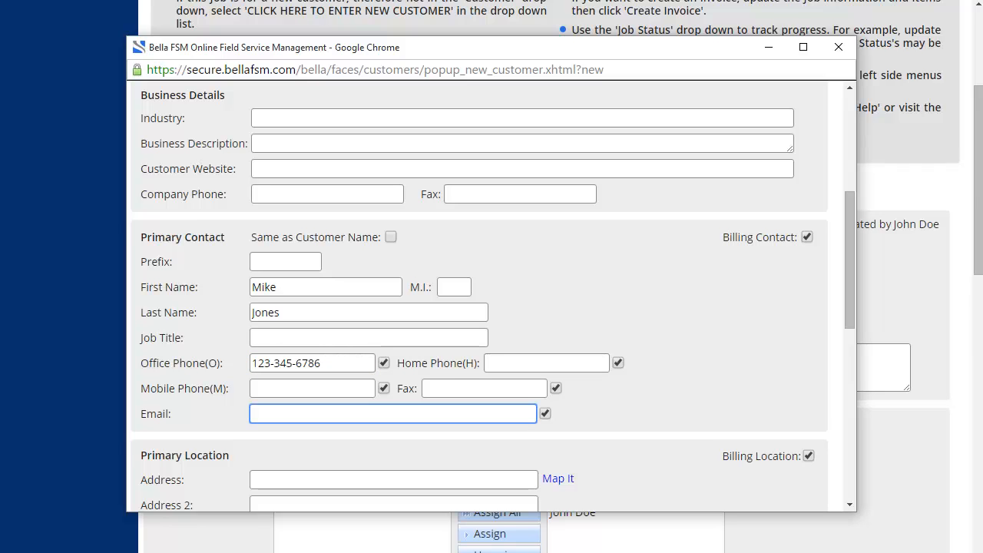
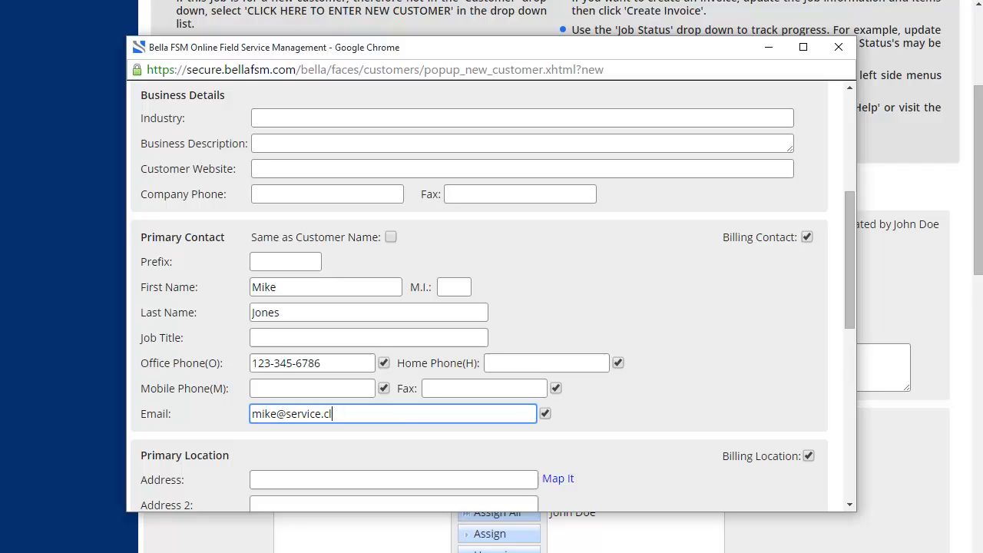
Finish the e-mail and enter the primary location's street address, city, state California and zip code
text(om)
scroll(306, 403, down, 1)
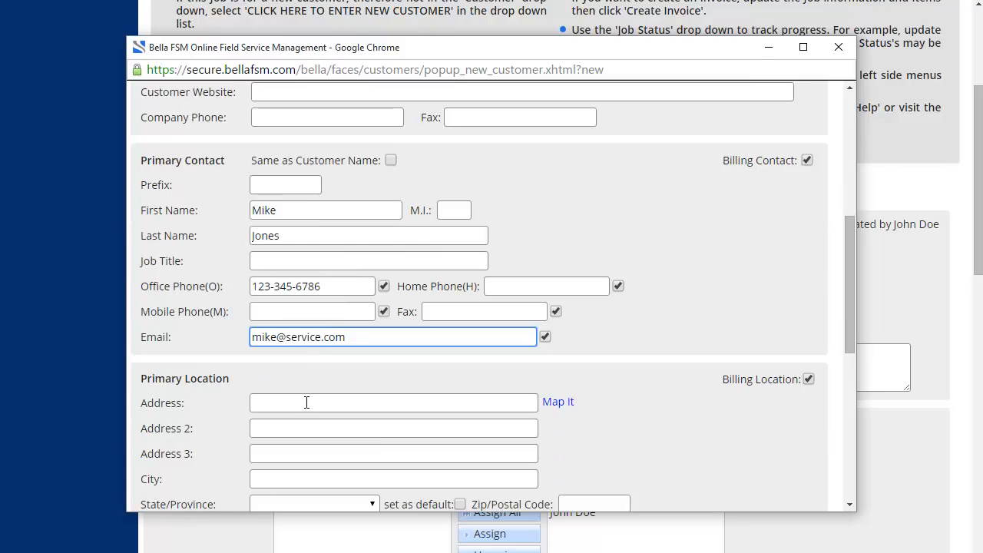
scroll(307, 403, down, 1)
click(285, 329)
text(1)
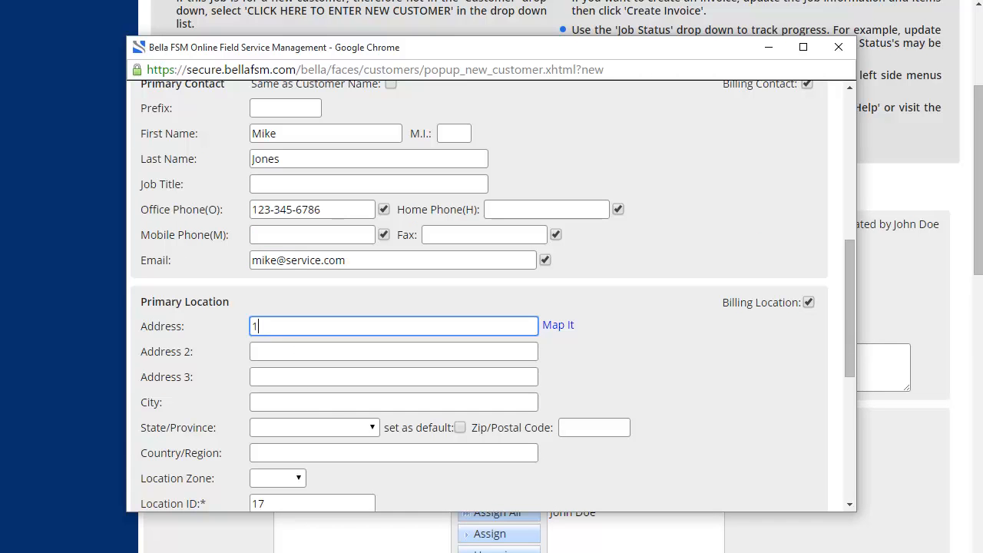
text(23 Main Street)
click(394, 403)
text(Reston)
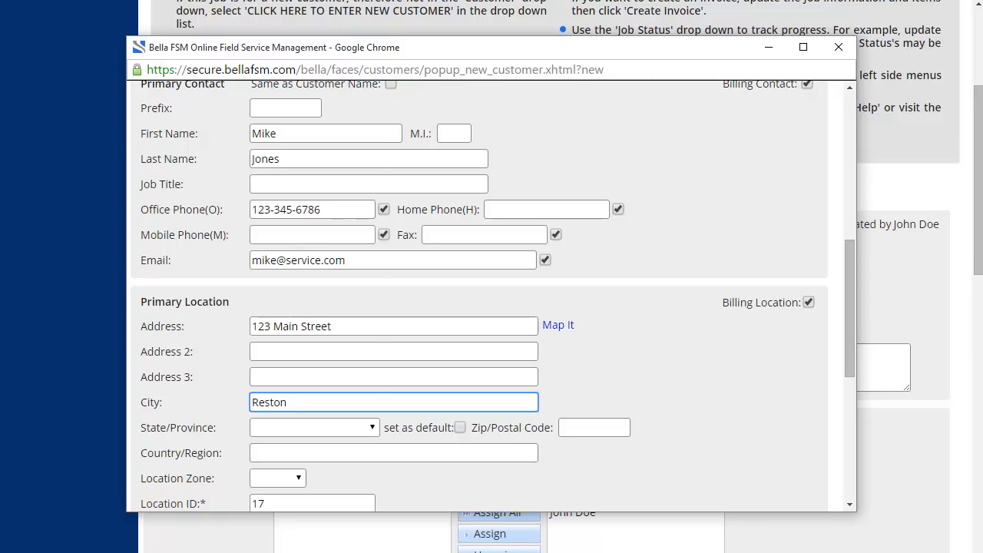
click(315, 428)
click(278, 257)
click(594, 428)
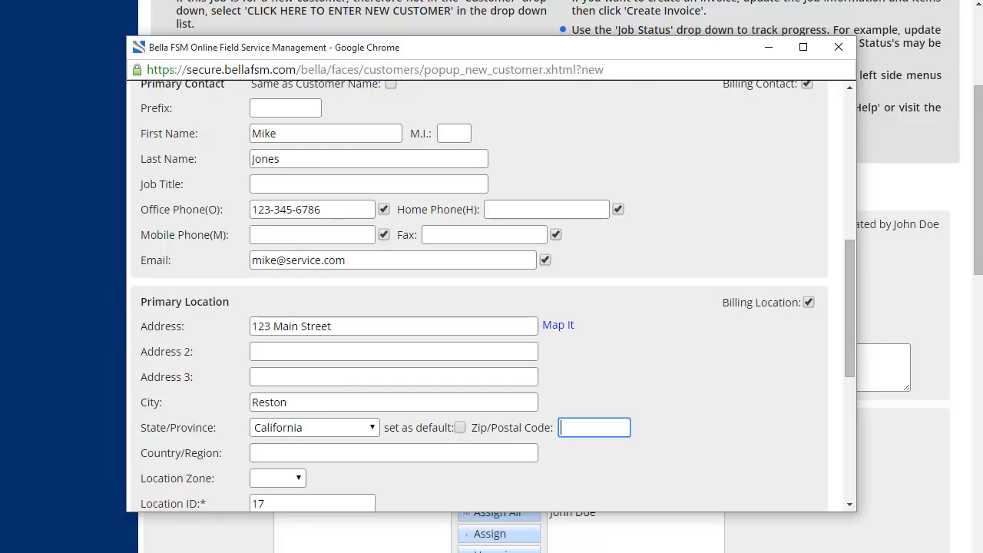
text(12345)
Save the new customer so Lowes appears as the job's customer
scroll(655, 386, down, 3)
click(578, 379)
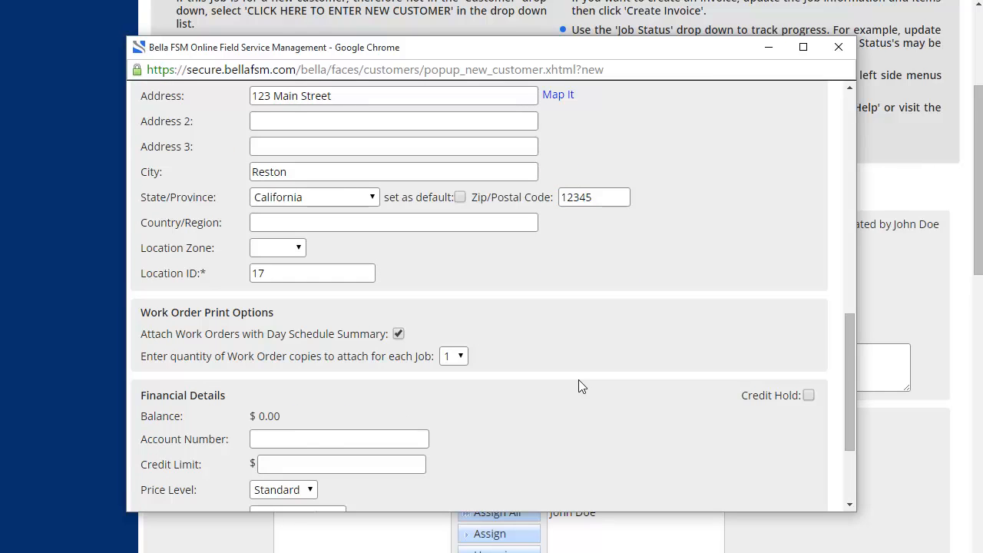
scroll(509, 323, down, 1)
scroll(503, 316, down, 2)
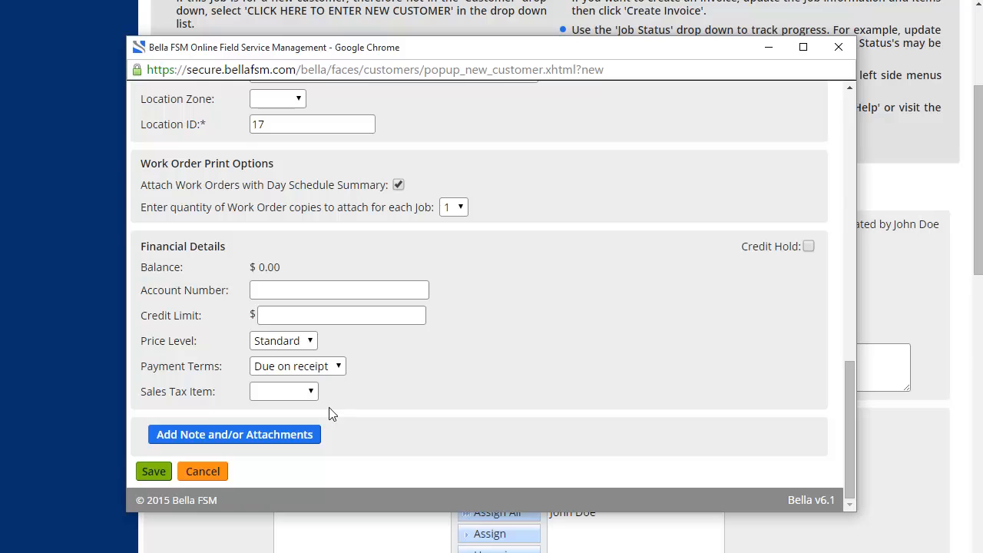
click(153, 471)
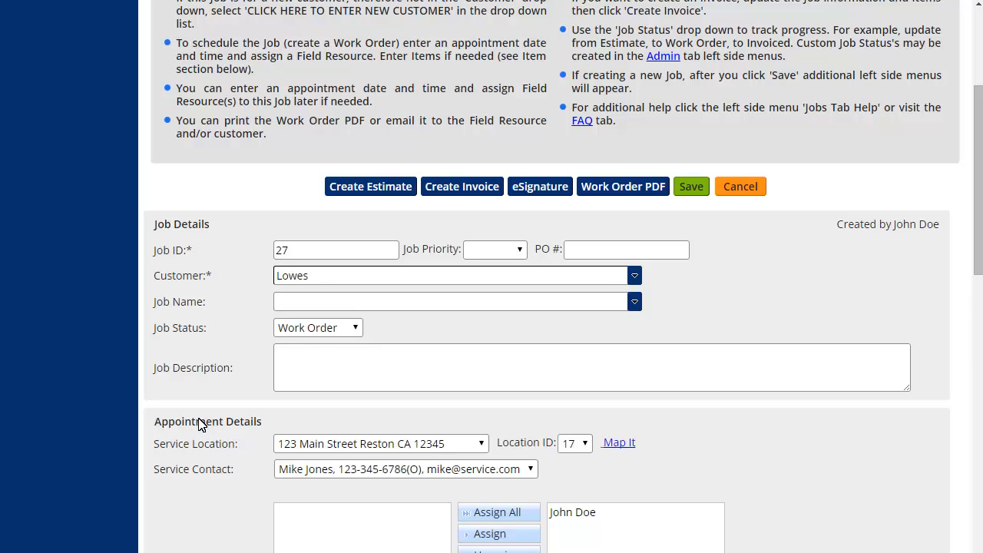
Enter 'General Repair' as the job name
click(284, 308)
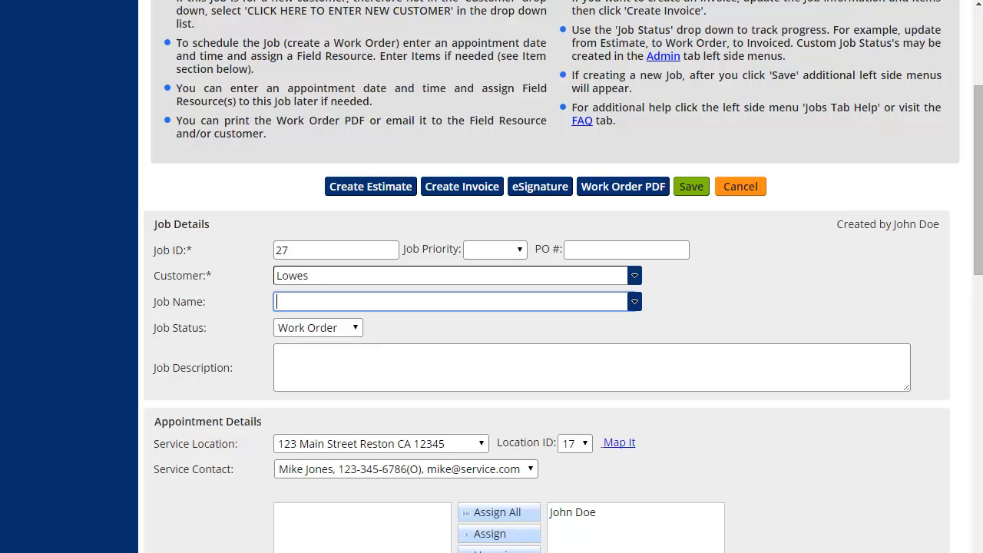
text(General Repair)
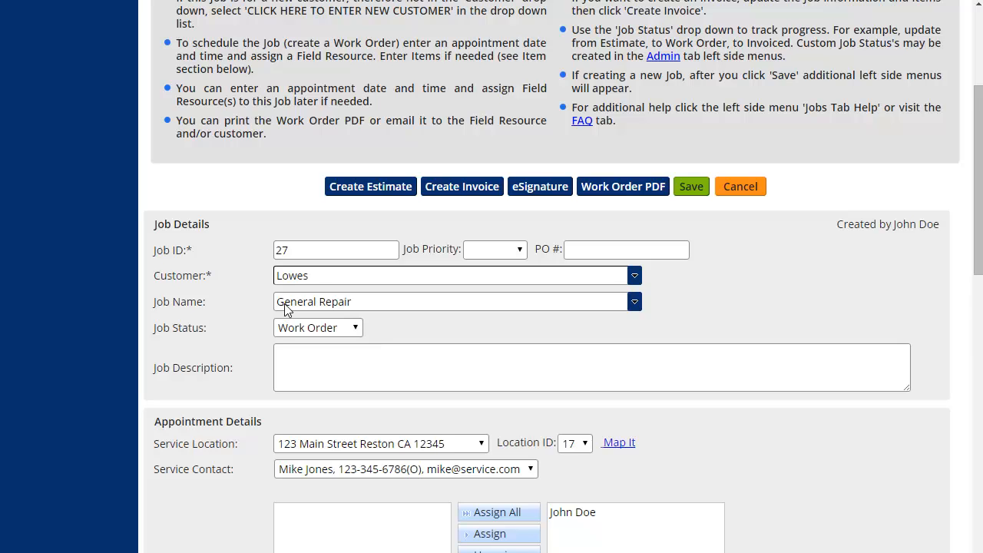
Switch the job status from Estimate to Work Order
click(353, 335)
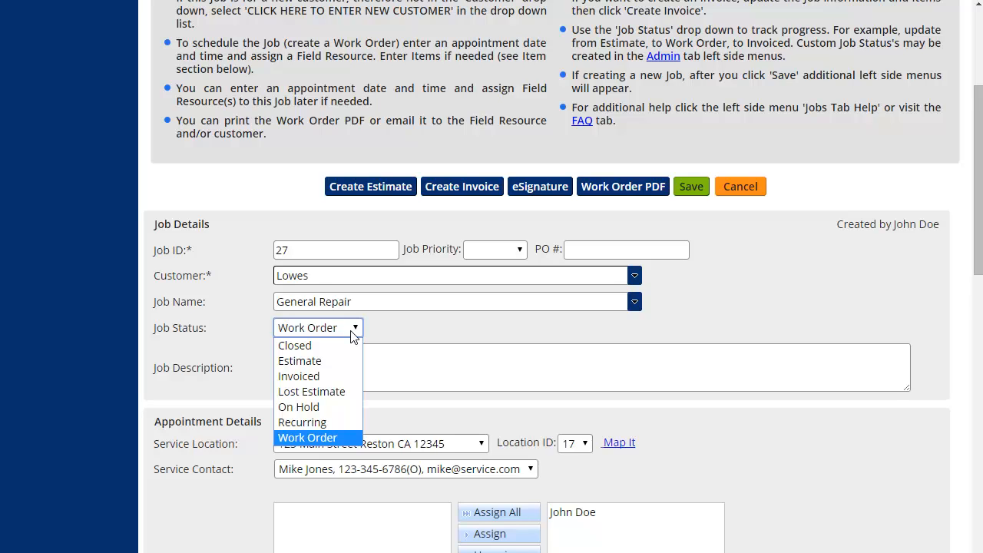
click(315, 366)
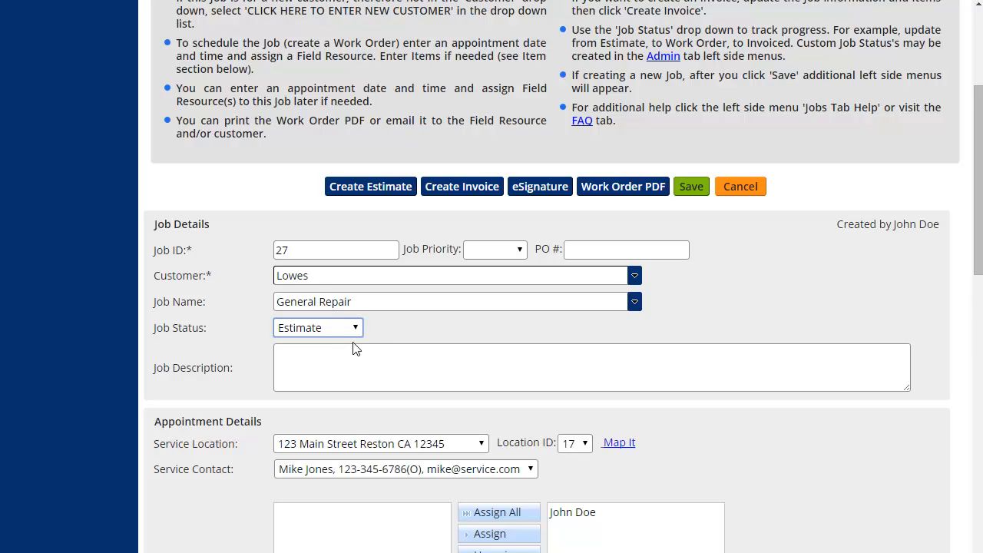
click(371, 330)
click(358, 328)
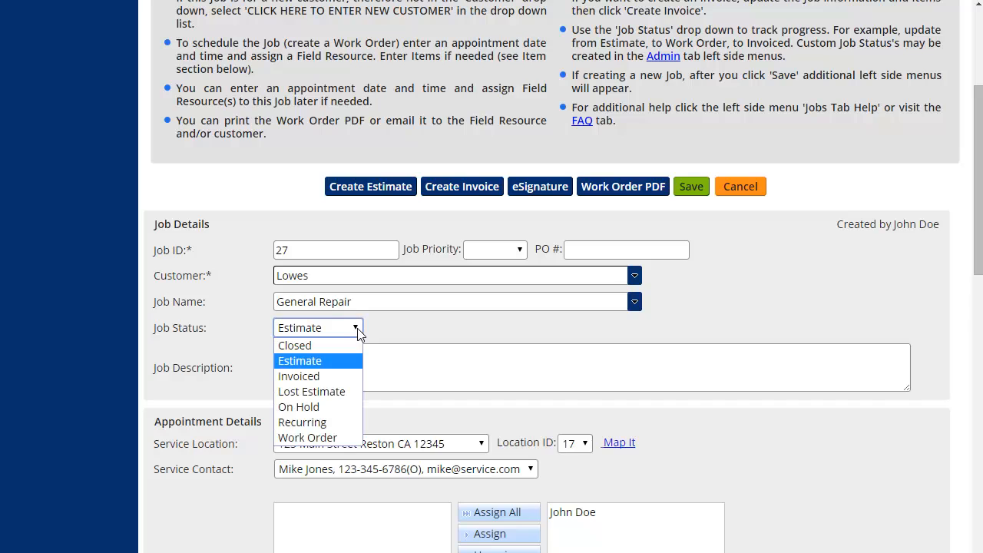
click(323, 438)
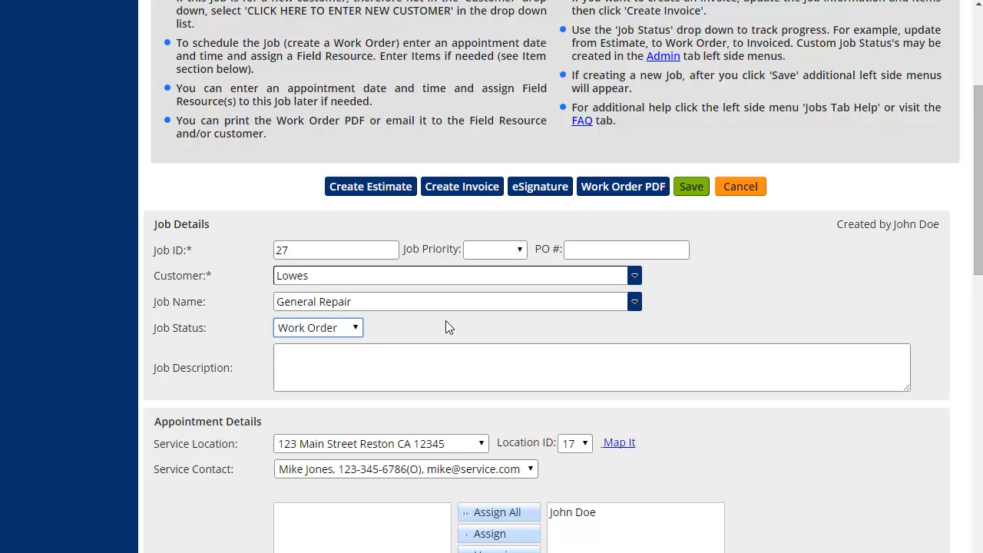
click(446, 321)
Set the appointment end time to 1:00 PM (4.0 hours) and enable weekly recurrence
scroll(446, 327, down, 1)
scroll(388, 286, down, 1)
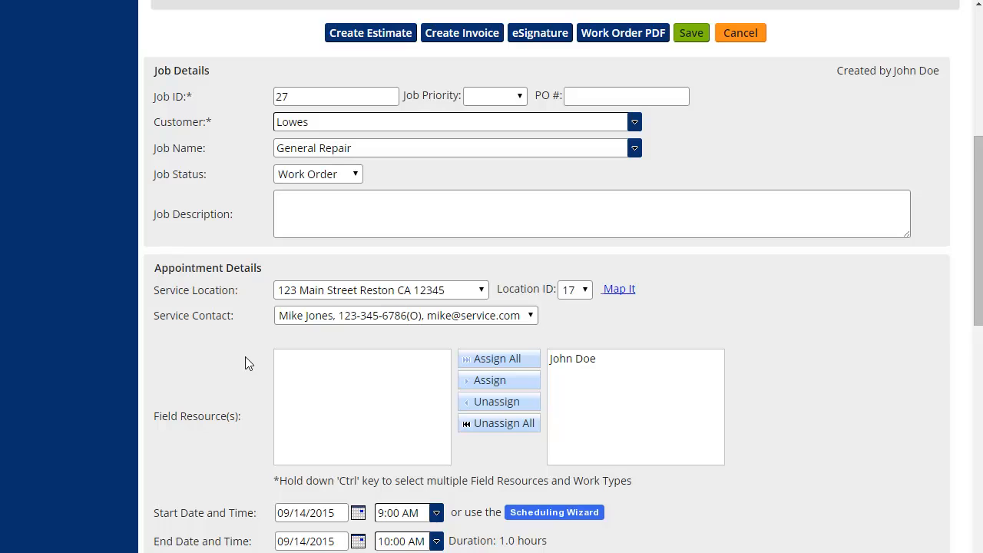
scroll(245, 356, down, 1)
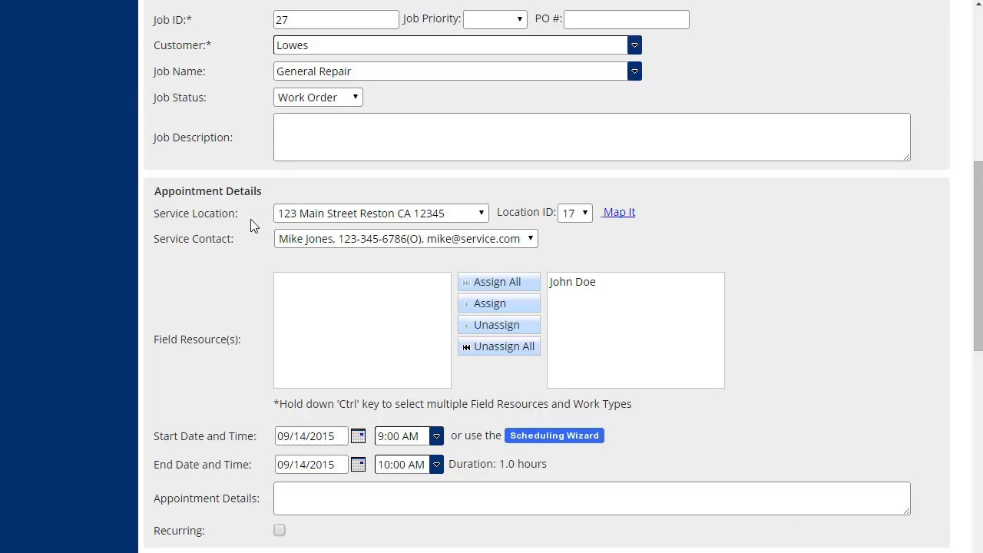
scroll(250, 219, down, 1)
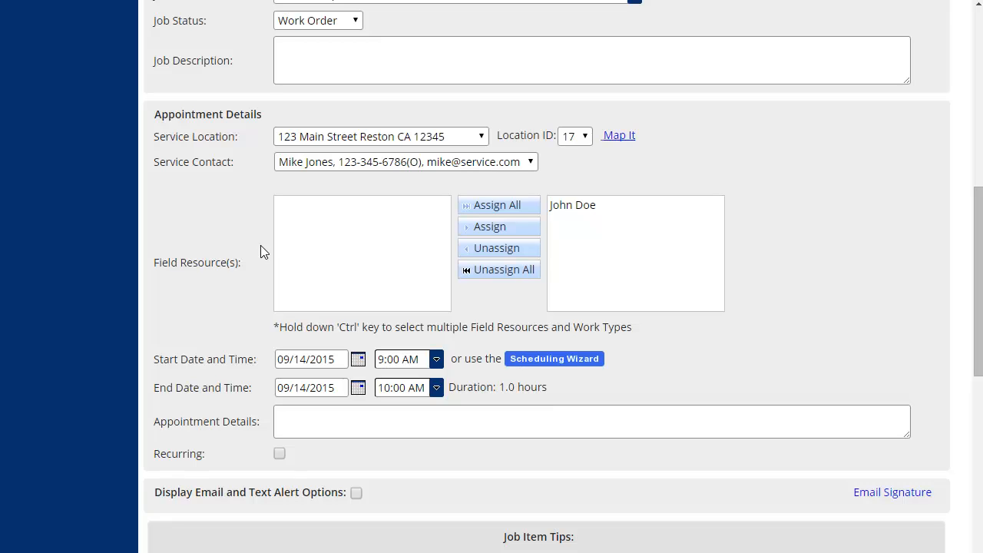
scroll(220, 310, down, 1)
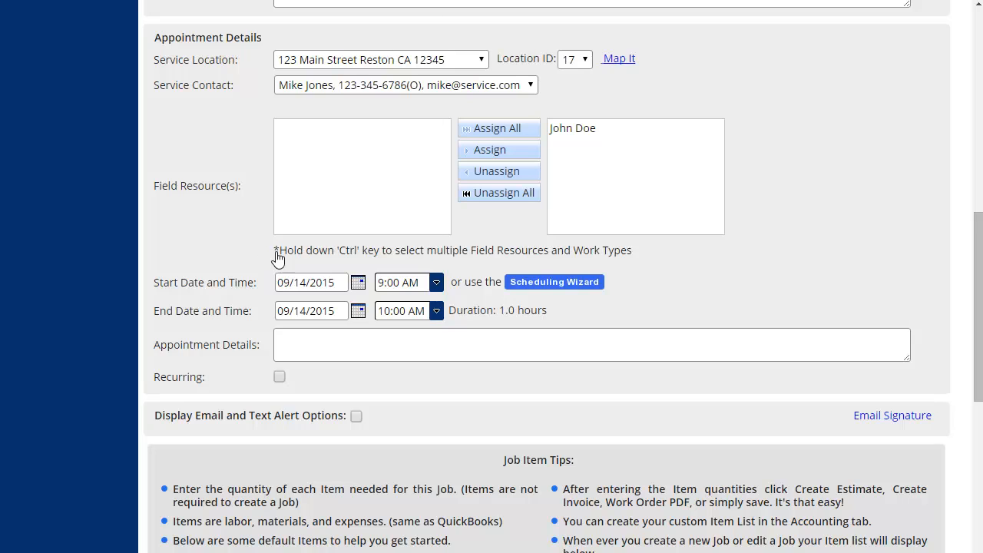
click(437, 311)
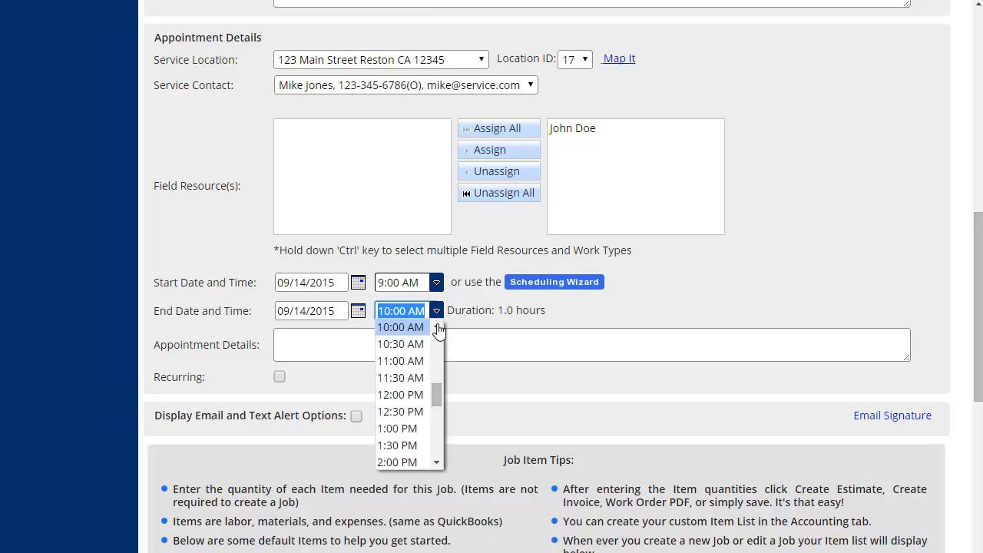
click(405, 429)
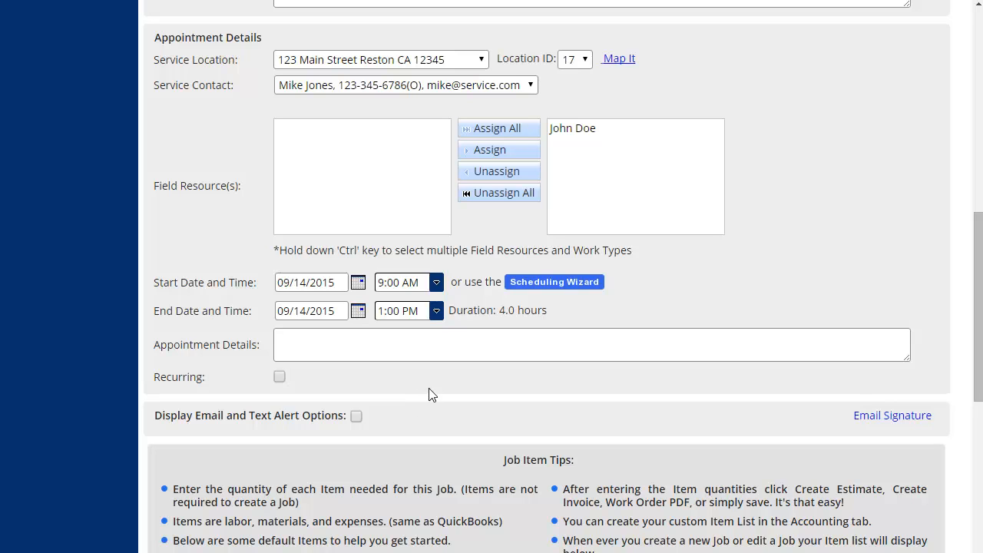
scroll(476, 318, down, 1)
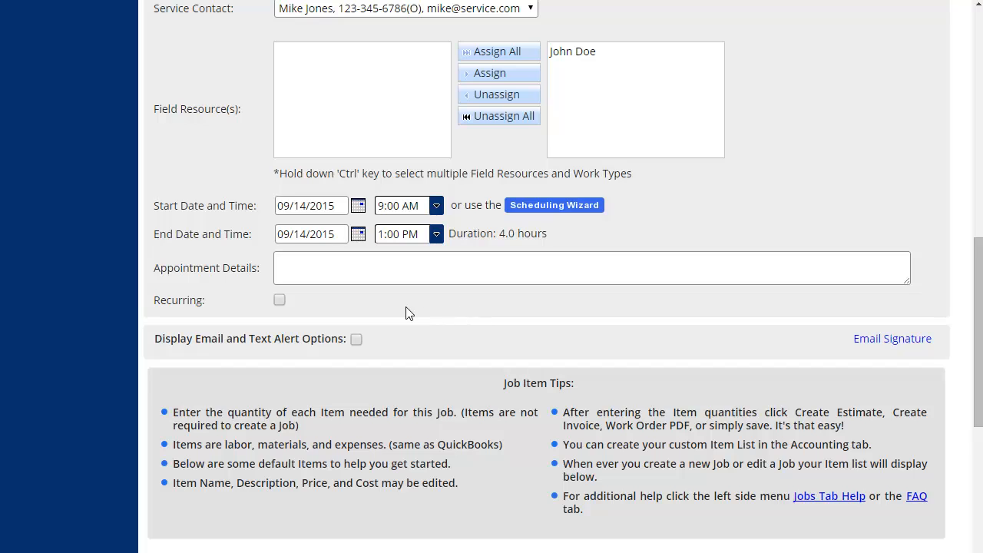
click(279, 300)
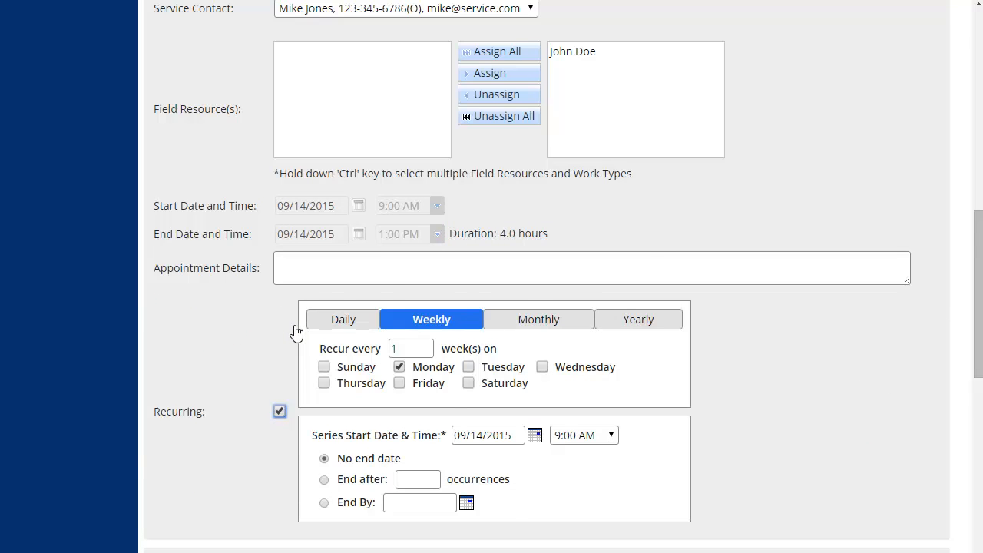
Turn recurrence off, leaving a single 09/14/2015 appointment from 9:00 AM to 1:00 PM
scroll(294, 331, down, 1)
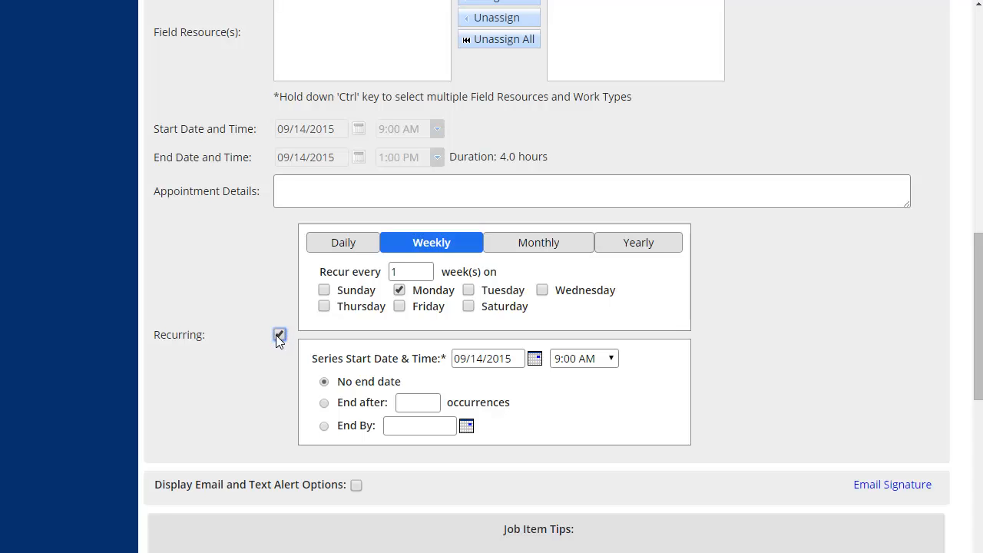
click(279, 335)
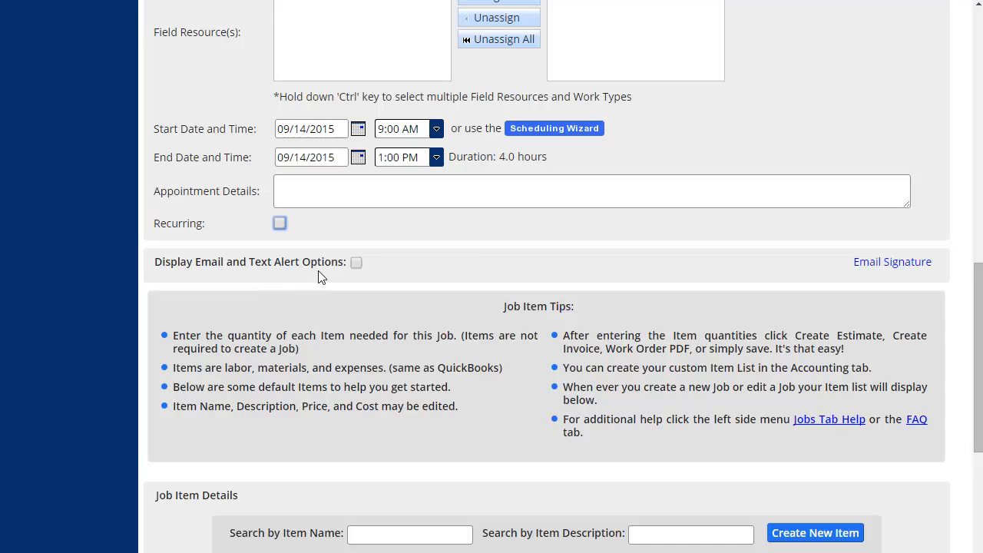
Show the alert options and email the work order to both the customer and field resources
click(356, 263)
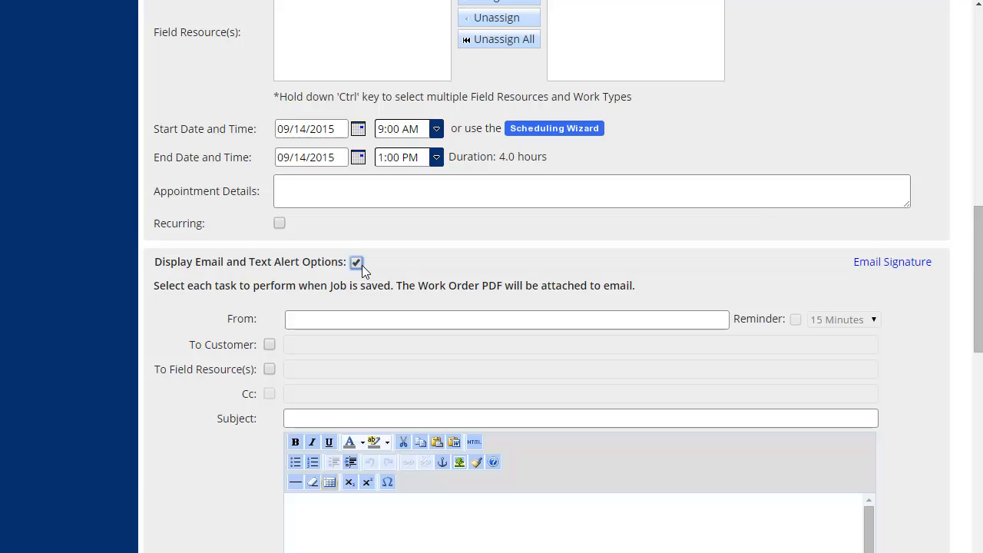
click(269, 345)
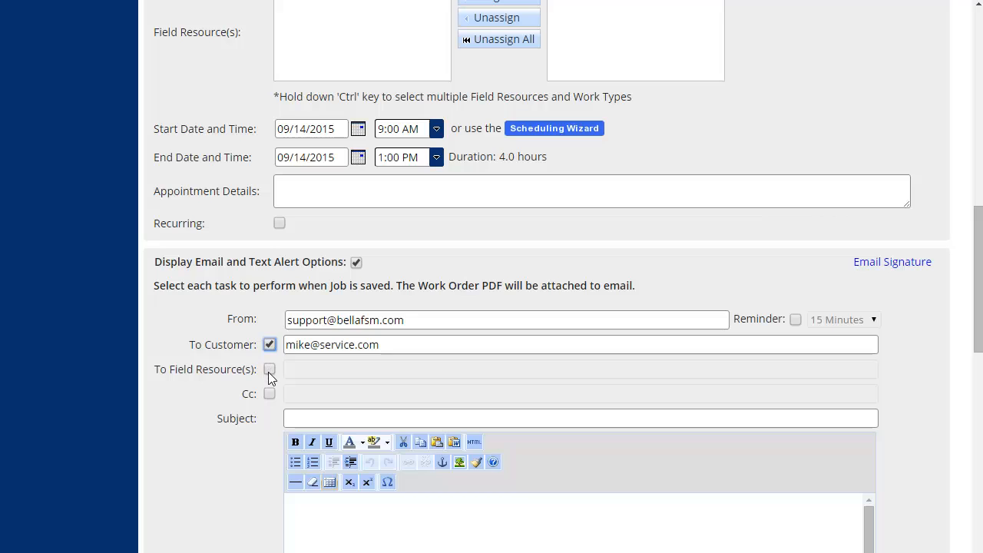
click(268, 370)
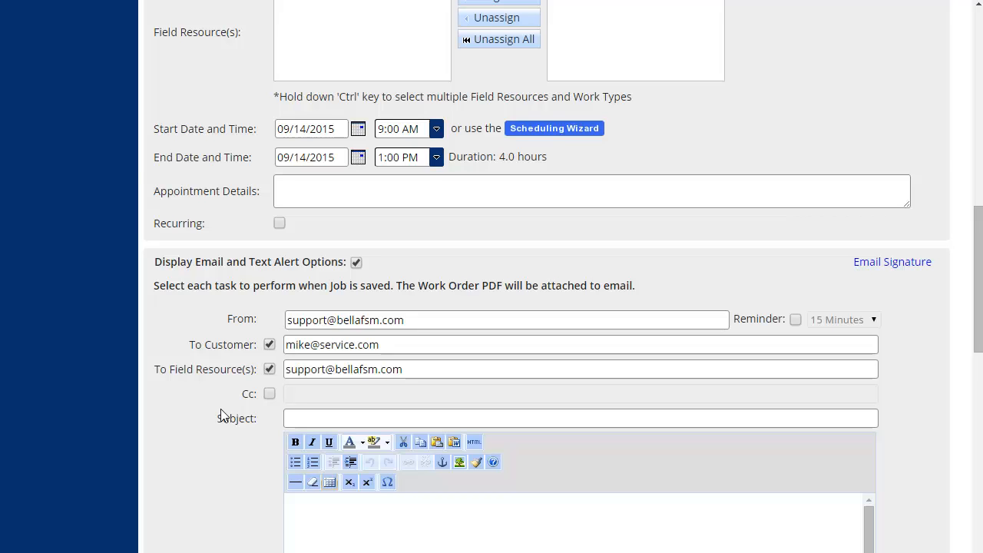
scroll(253, 395, down, 1)
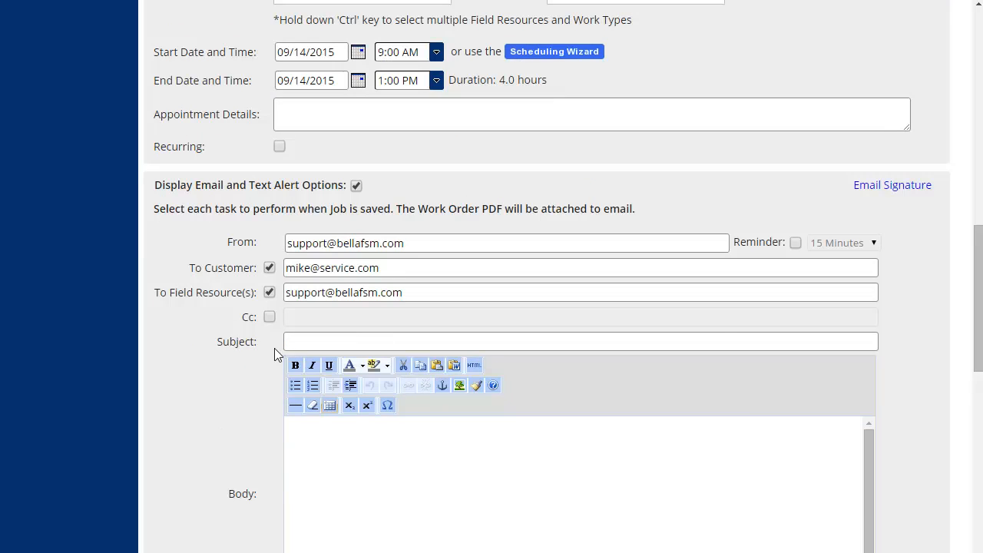
scroll(266, 351, down, 1)
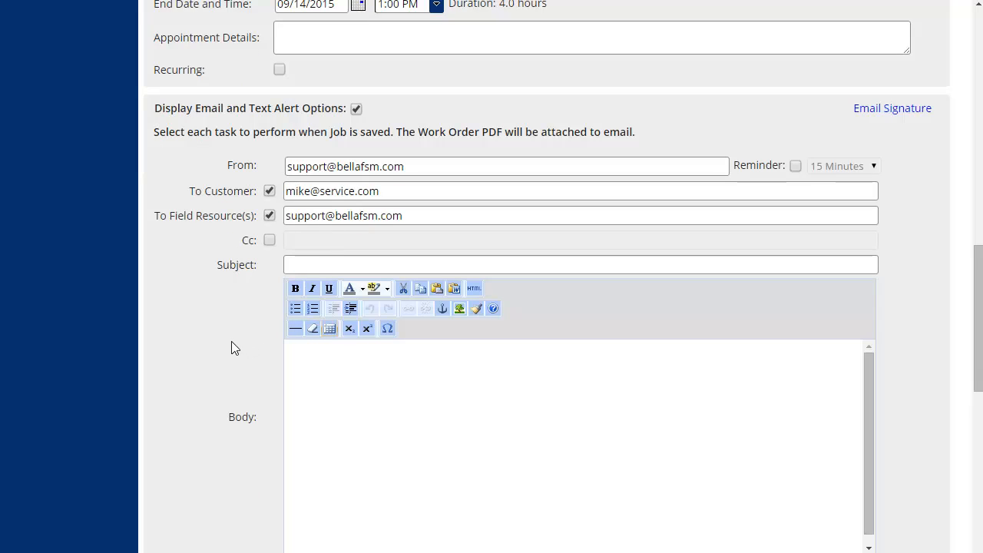
scroll(226, 346, down, 1)
scroll(227, 335, down, 1)
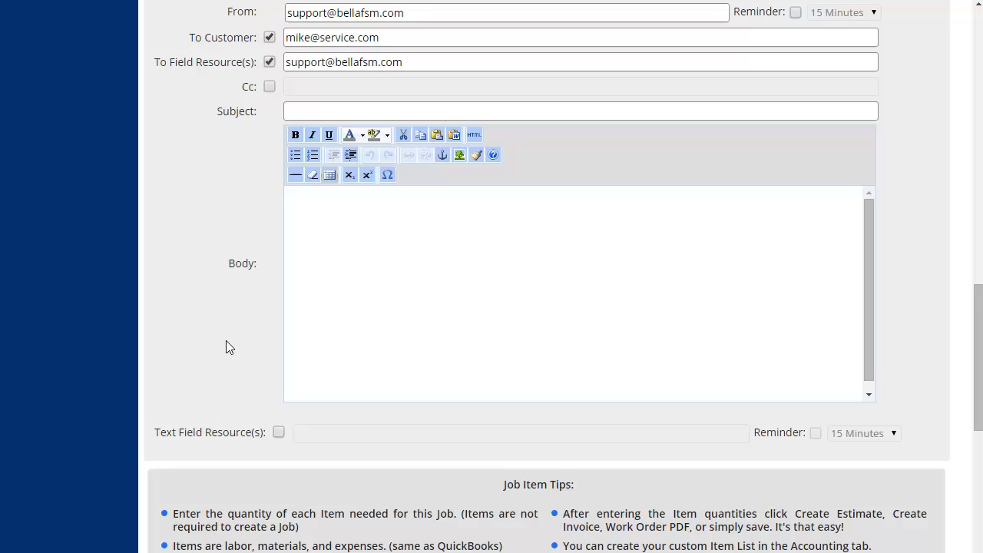
Go down to the Job Item Details table and select the Non-inventory Part row
scroll(254, 361, down, 3)
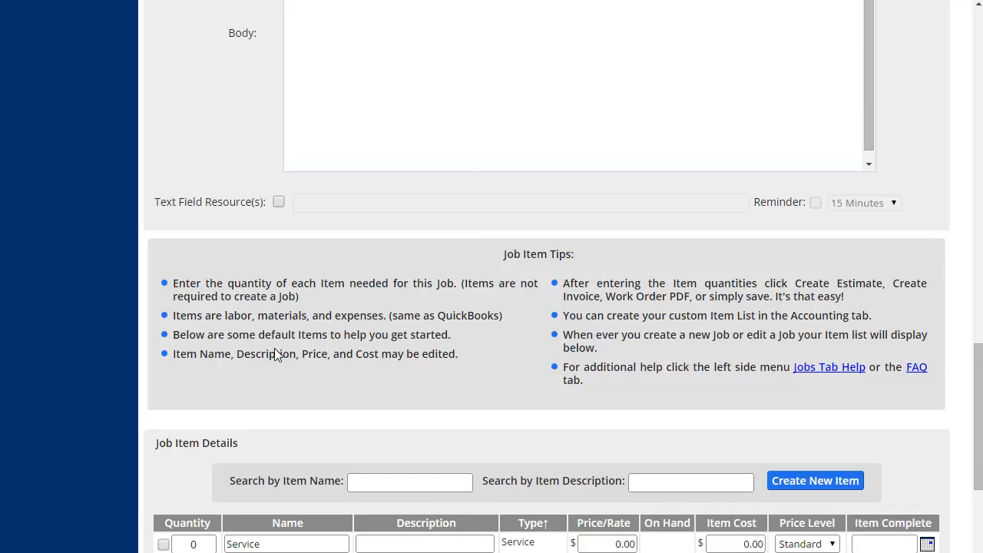
scroll(222, 376, down, 1)
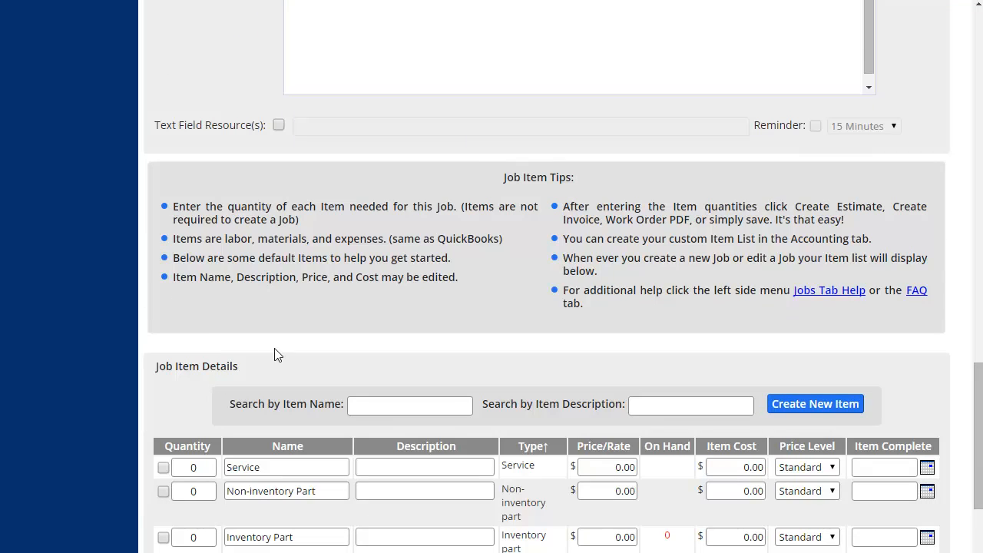
scroll(223, 357, down, 2)
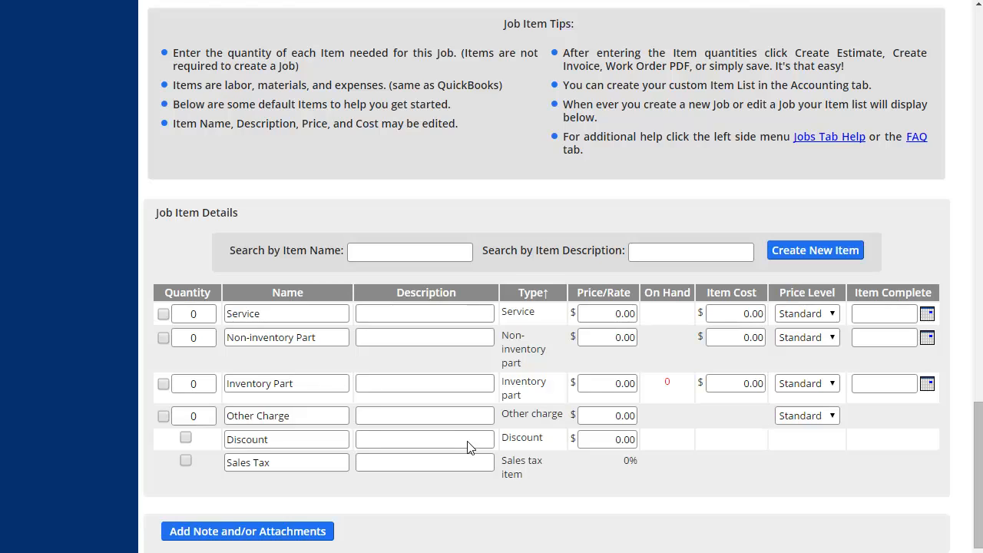
click(234, 365)
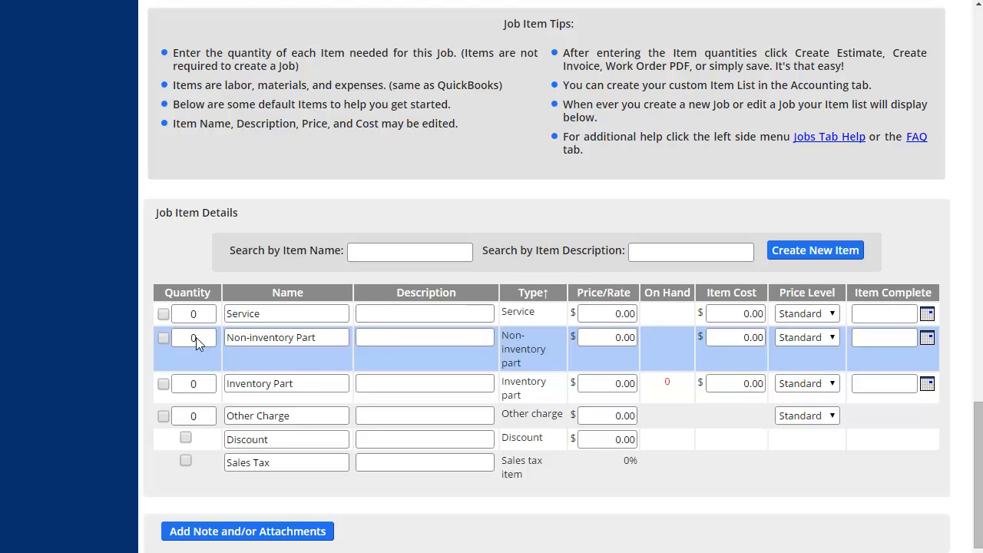
Add a Service line to the job with quantity 2 and rename it Labor Hour
click(163, 315)
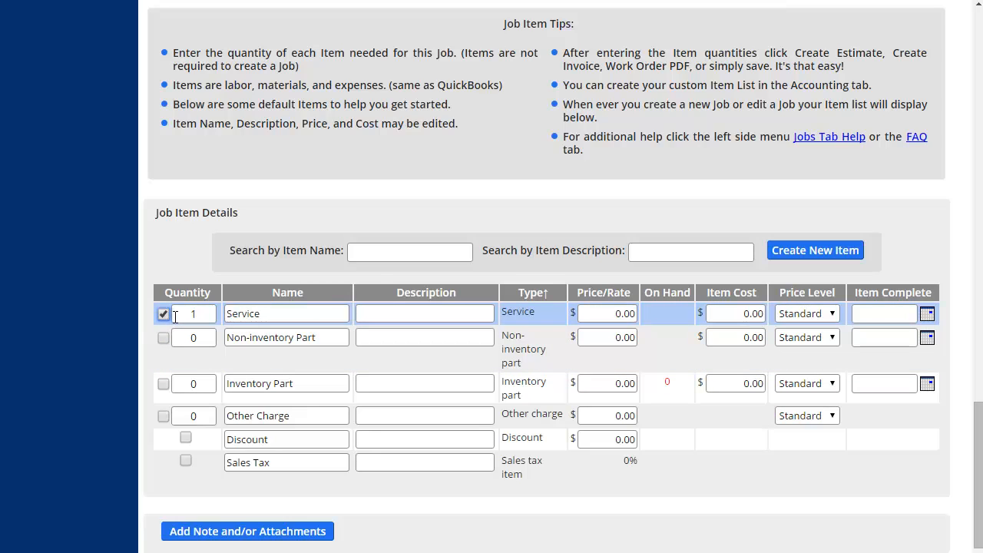
click(211, 314)
key(BackSpace)
text(2)
click(291, 321)
key(ctrl+a)
key(BackSpace)
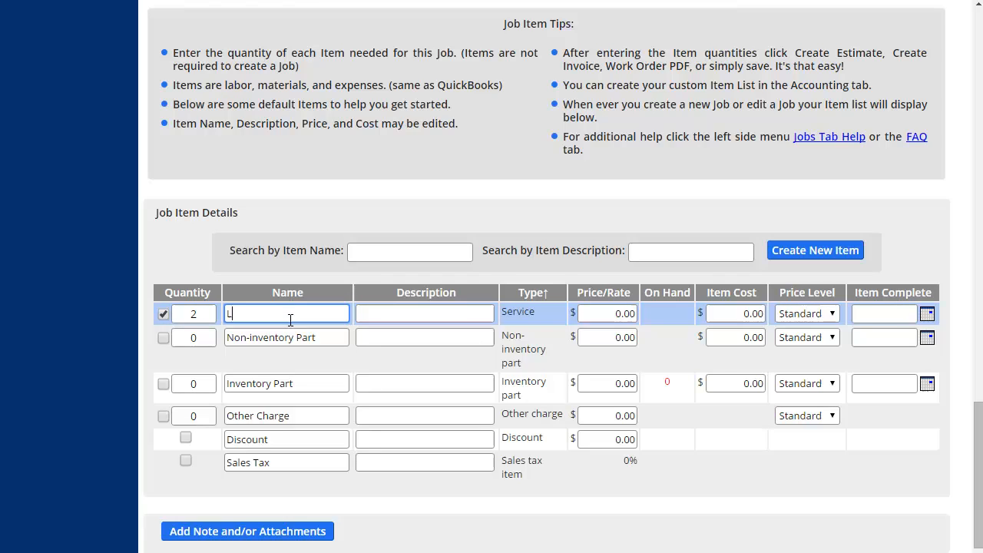
text(Labor)
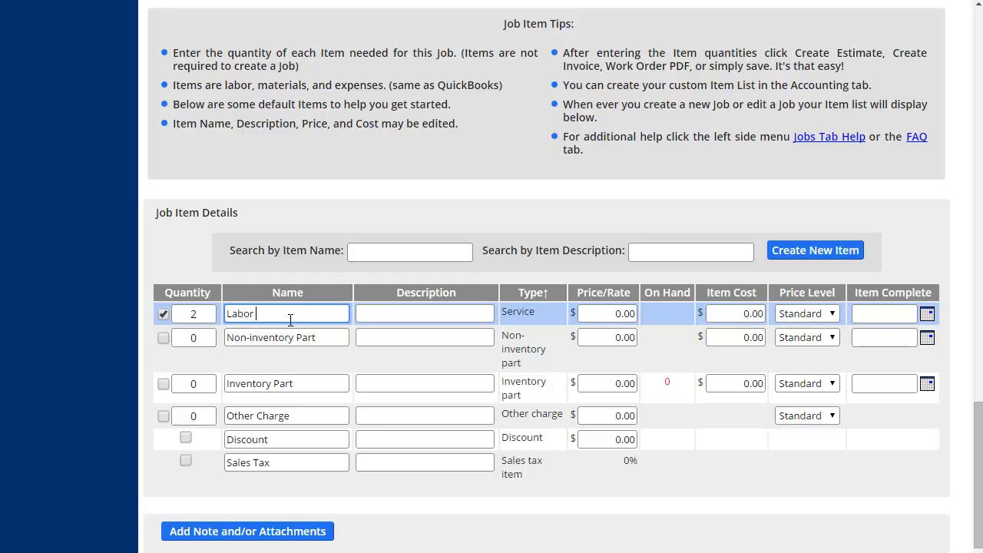
text( Hour)
Price the Labor Hour line at 125.00 with an item cost of 75.00
click(620, 314)
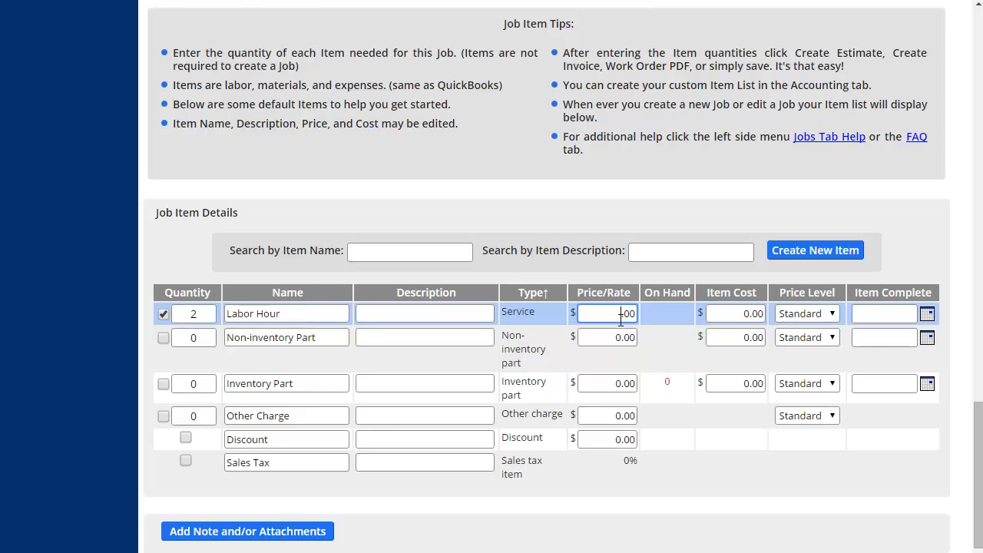
text(125)
click(748, 315)
key(BackSpace)
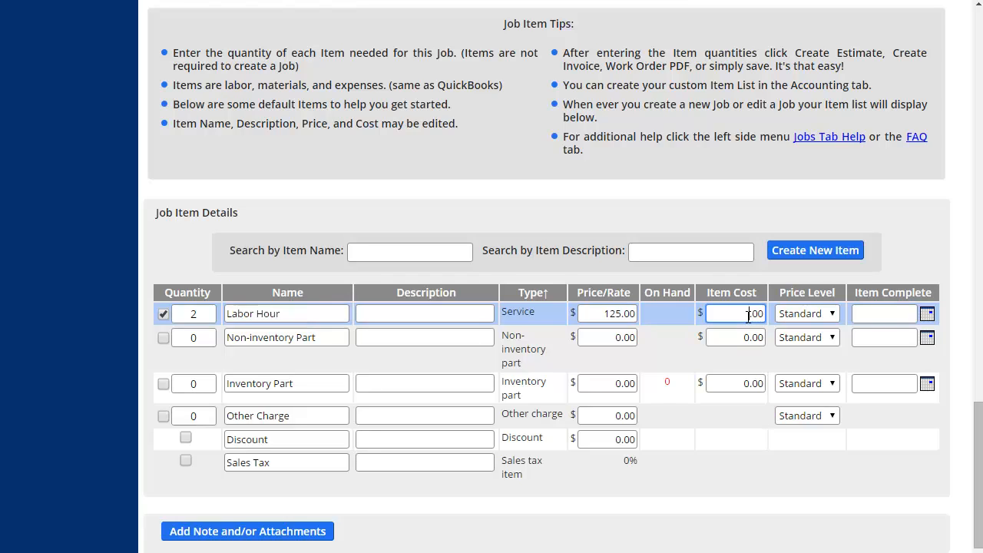
text(75)
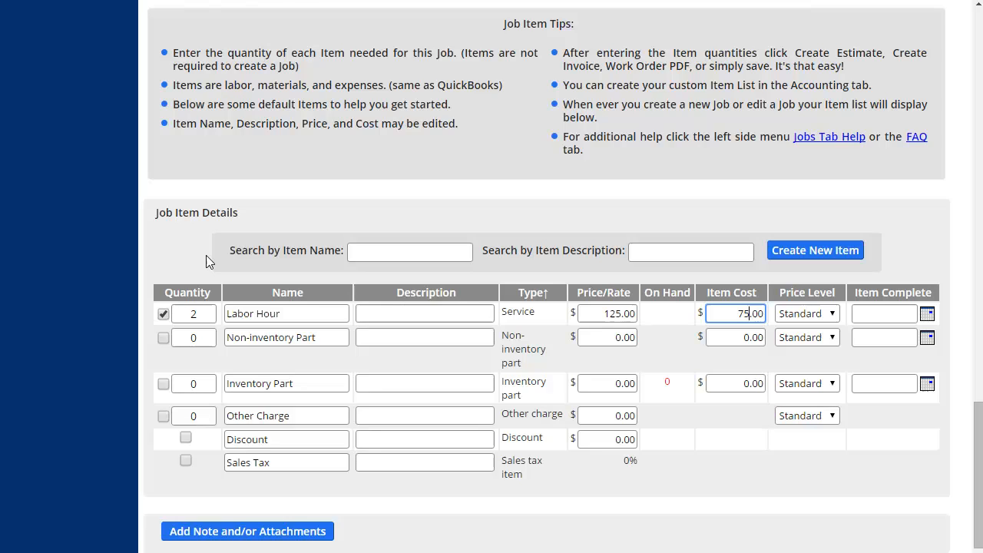
Include one Non-inventory Part line and rename it Widget
click(163, 338)
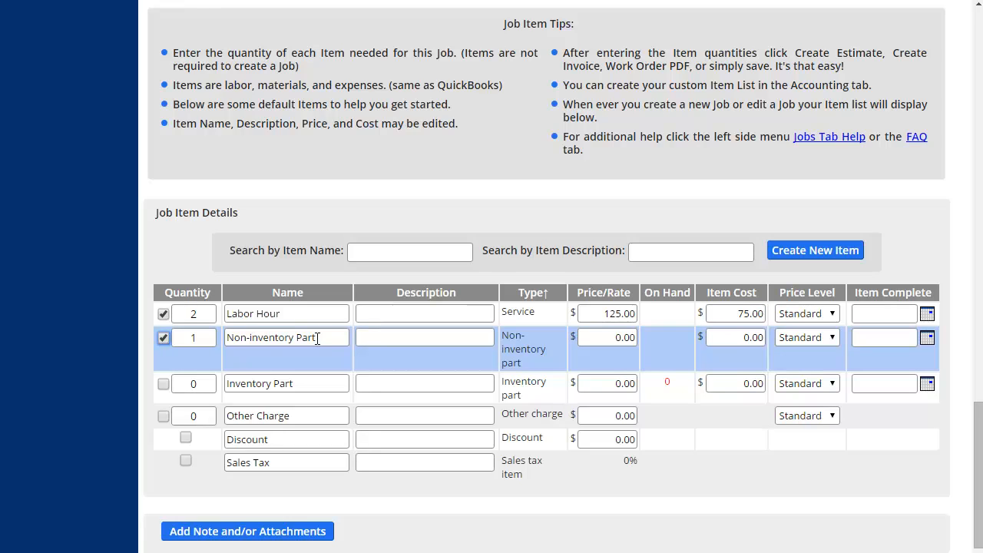
drag(315, 338, 223, 344)
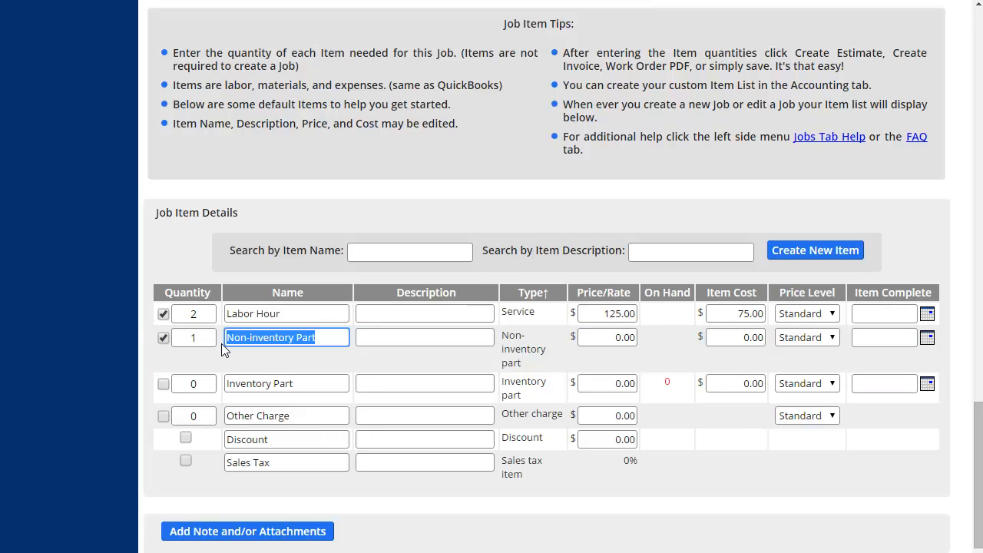
key(BackSpace)
text(Wdiget)
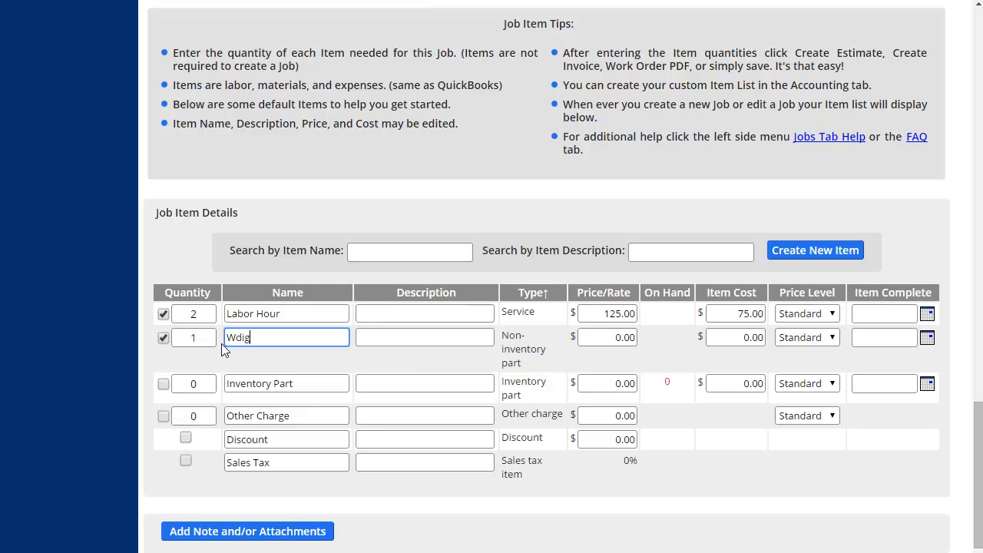
key(BackSpace)
key(BackSpace)
key(BackSpace)
key(BackSpace)
text(get)
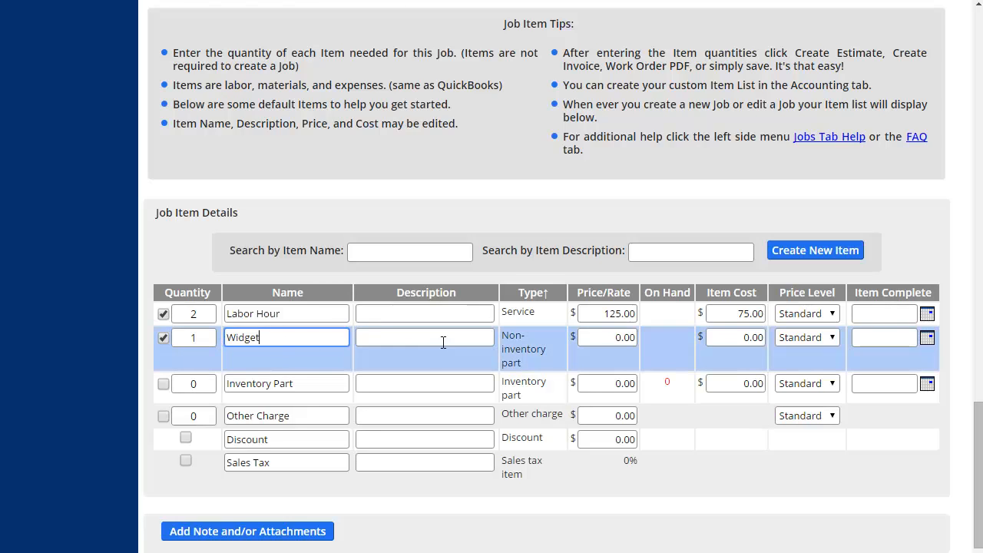
Give the Widget line a price of 50.00 and an item cost of 25.00
click(621, 341)
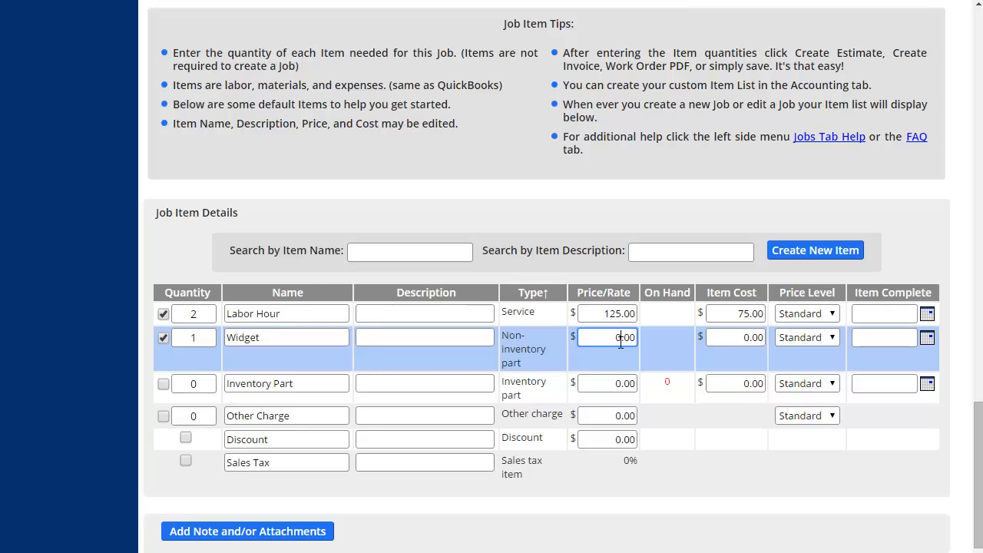
text(50)
click(750, 342)
text(50)
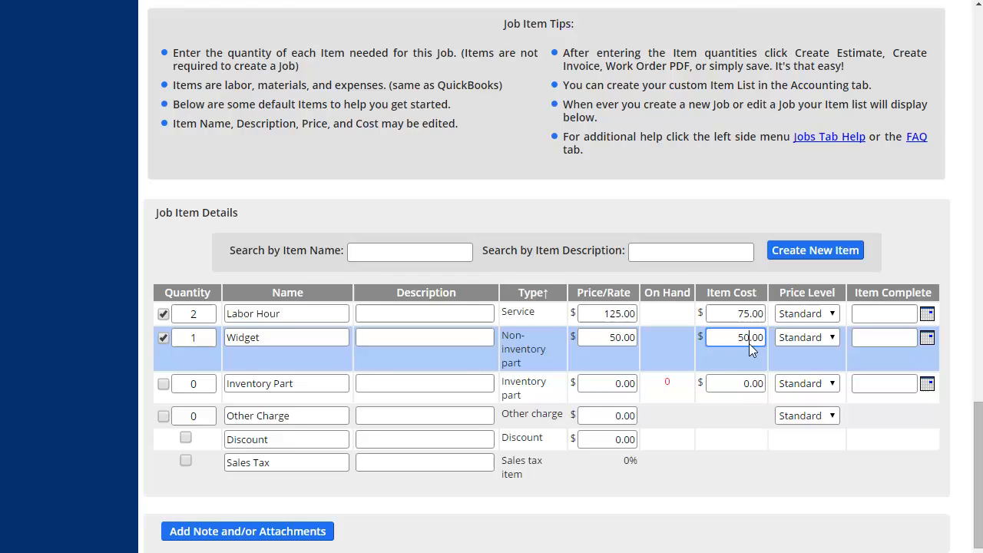
text(25)
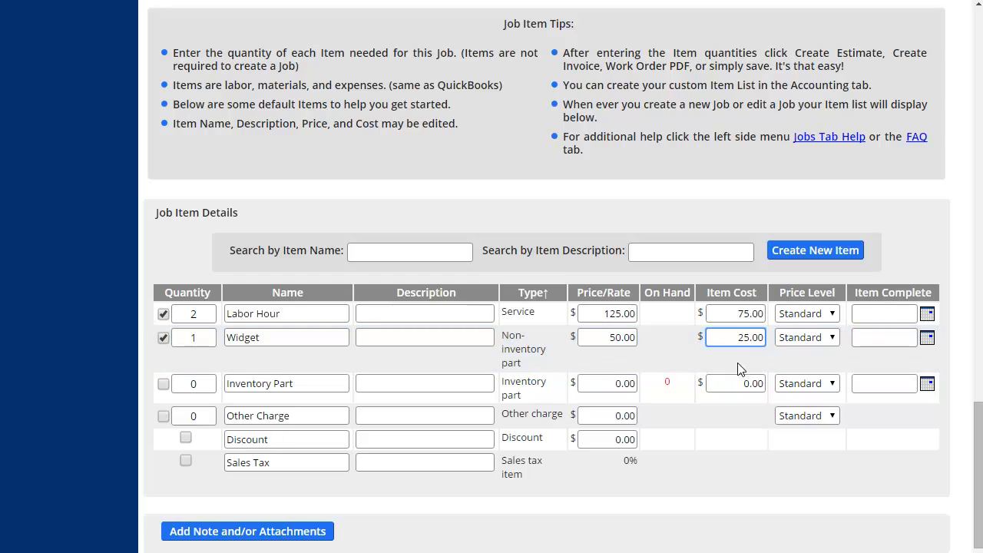
scroll(596, 514, down, 1)
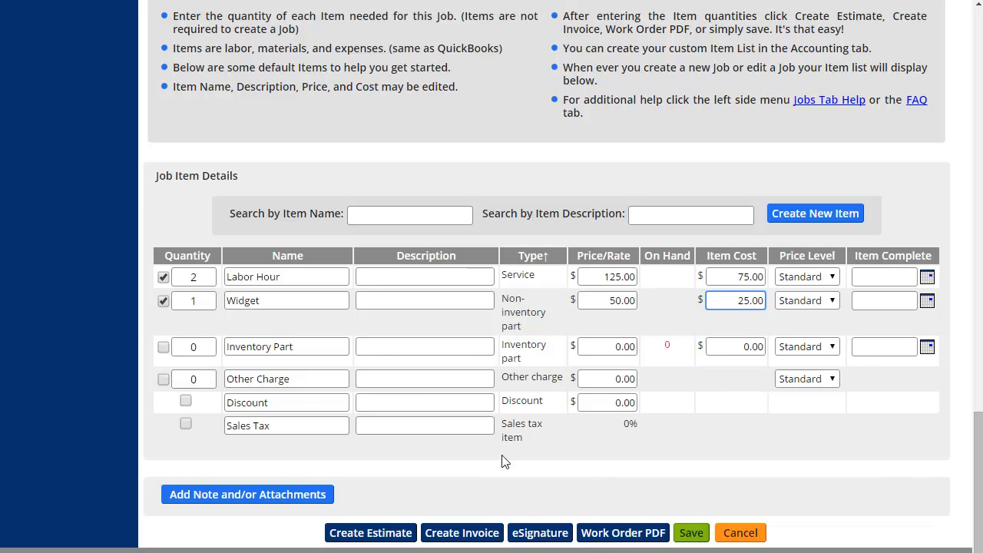
Commit the Widget item cost and save job 27, getting the Job Successfully Saved message
click(592, 513)
click(691, 533)
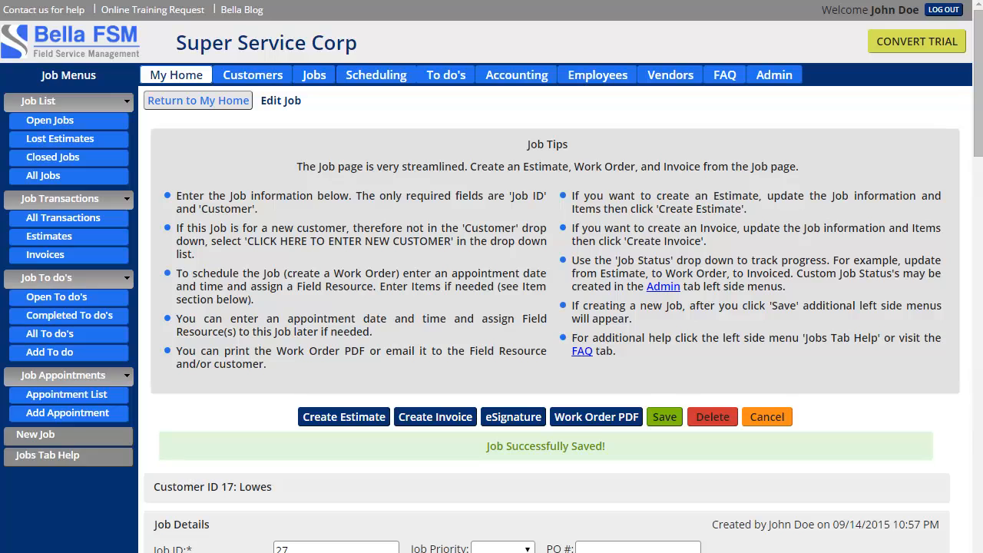
scroll(297, 456, down, 1)
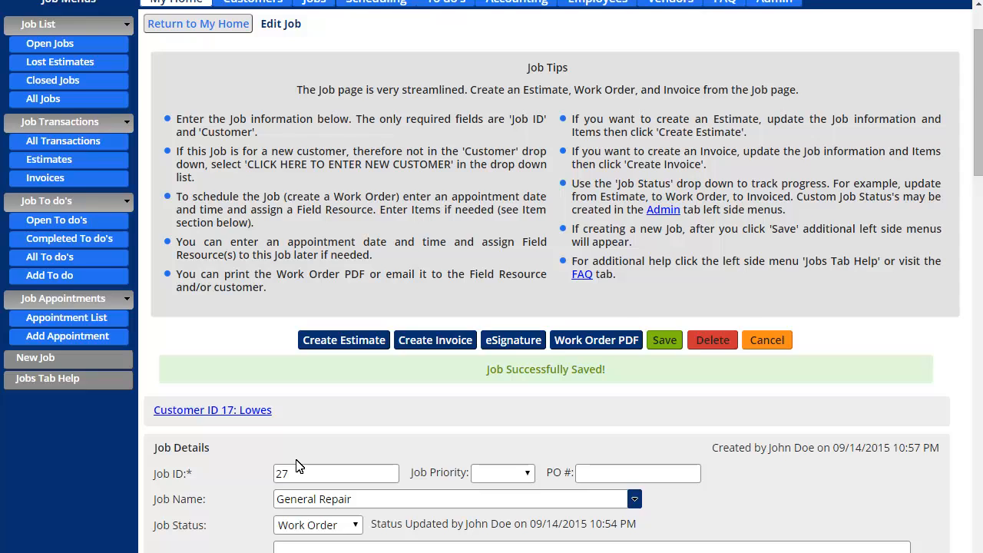
scroll(298, 467, up, 1)
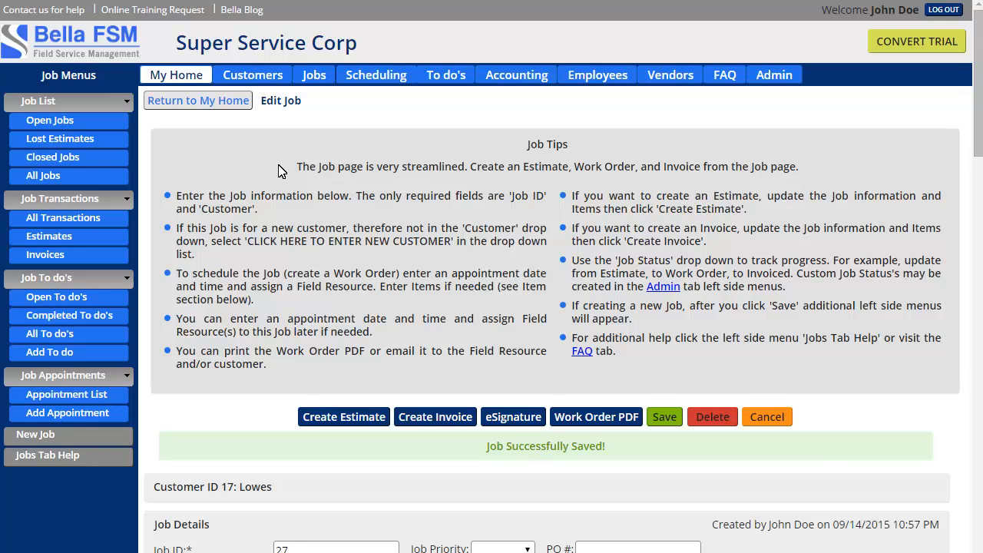
Return to My Home and find job 27 General Repair for Lowes listed as a Work Order on September 14
click(222, 101)
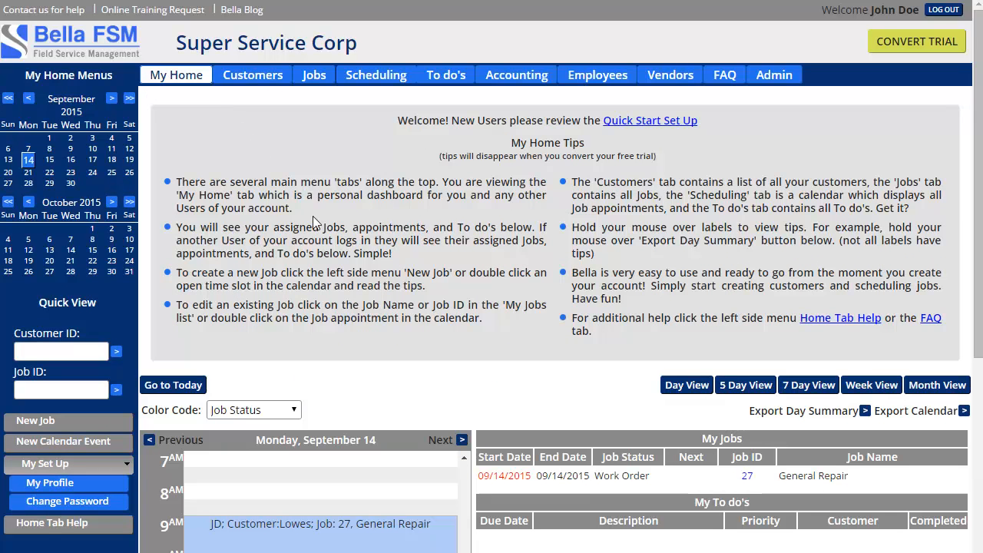
scroll(478, 425, down, 2)
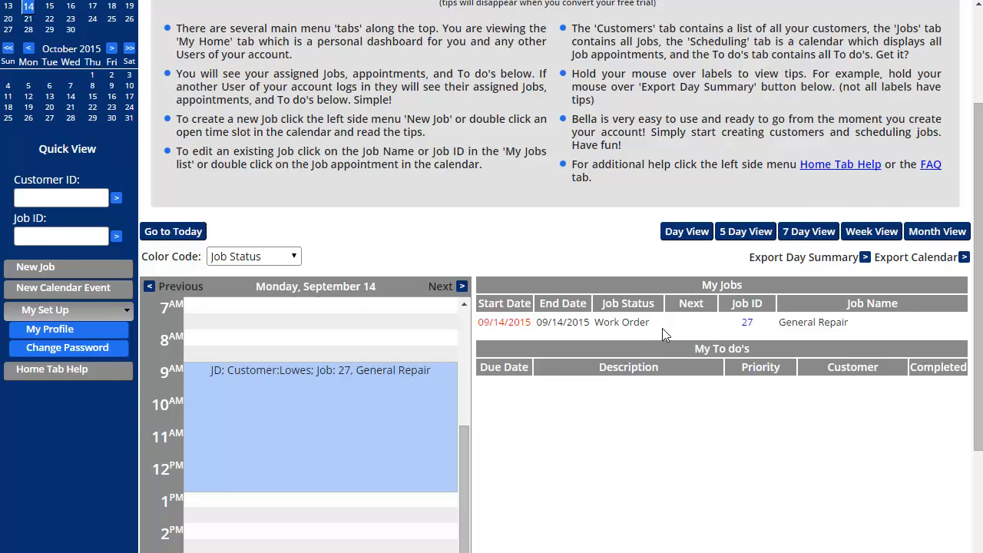
scroll(592, 441, up, 2)
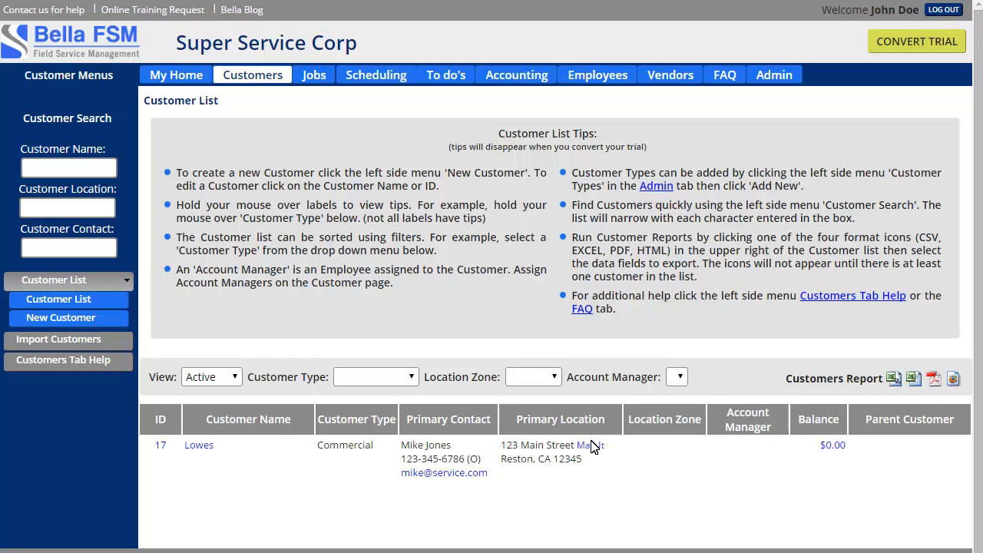
click(179, 82)
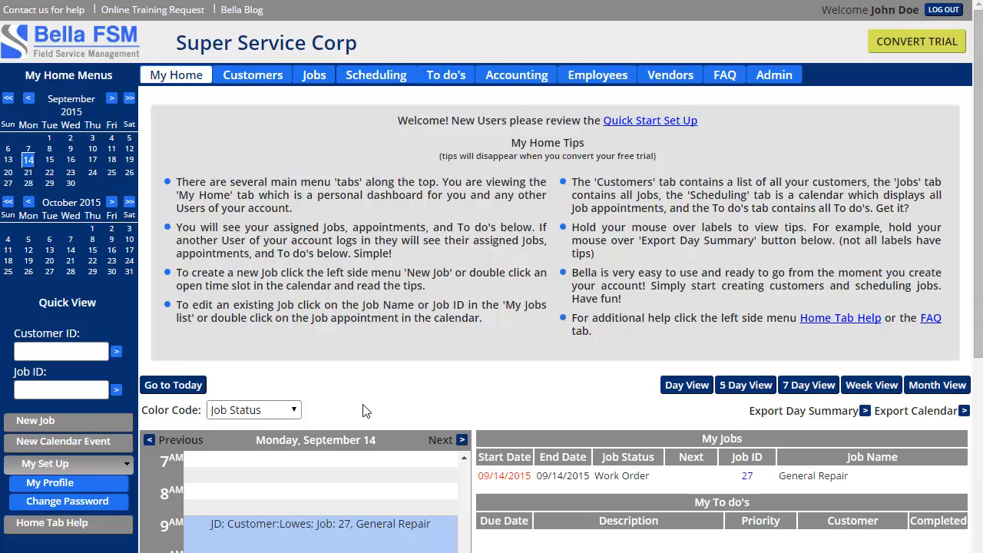
scroll(365, 411, down, 1)
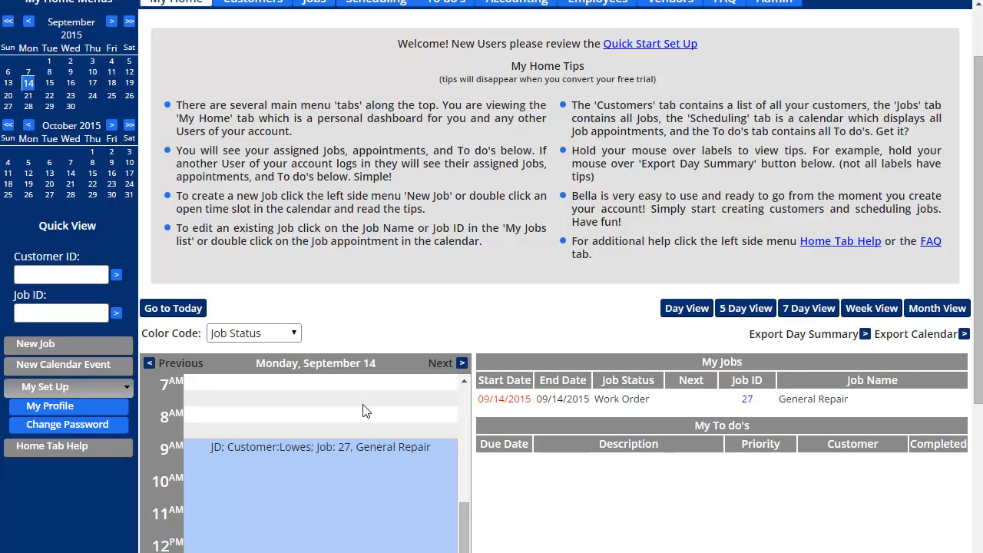
scroll(365, 411, down, 1)
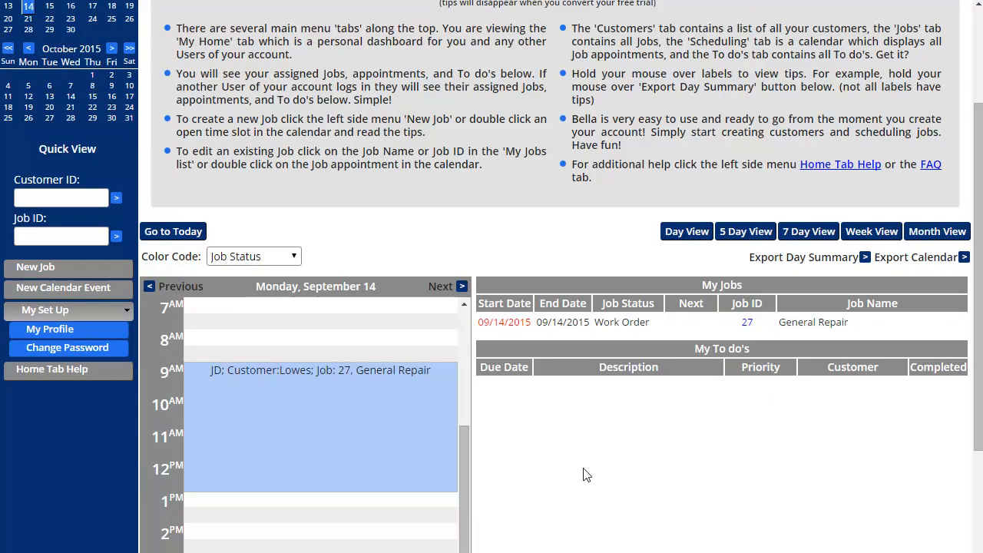
Open job 27 from My Jobs and change its Job Status from Work Order to Invoiced
double_click(365, 410)
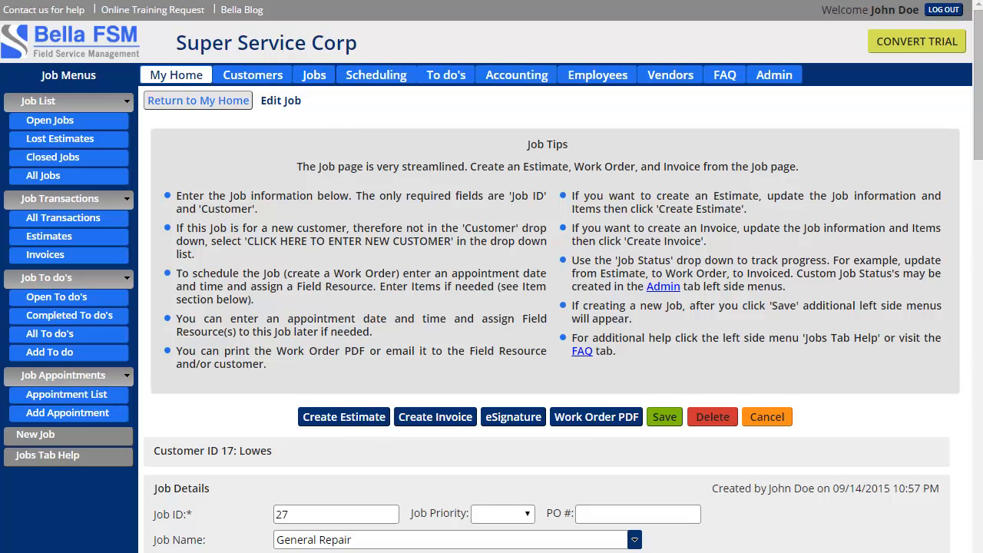
scroll(264, 305, down, 3)
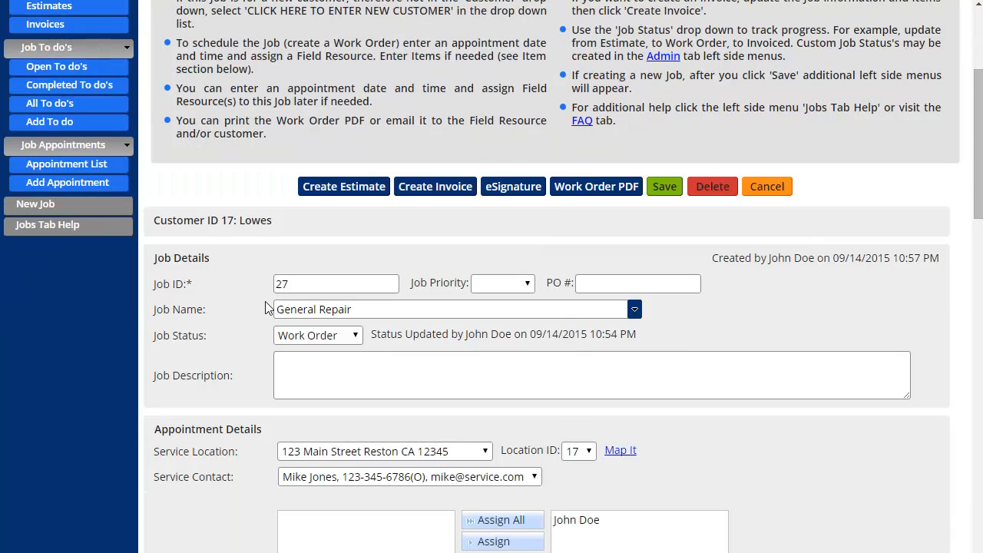
click(315, 336)
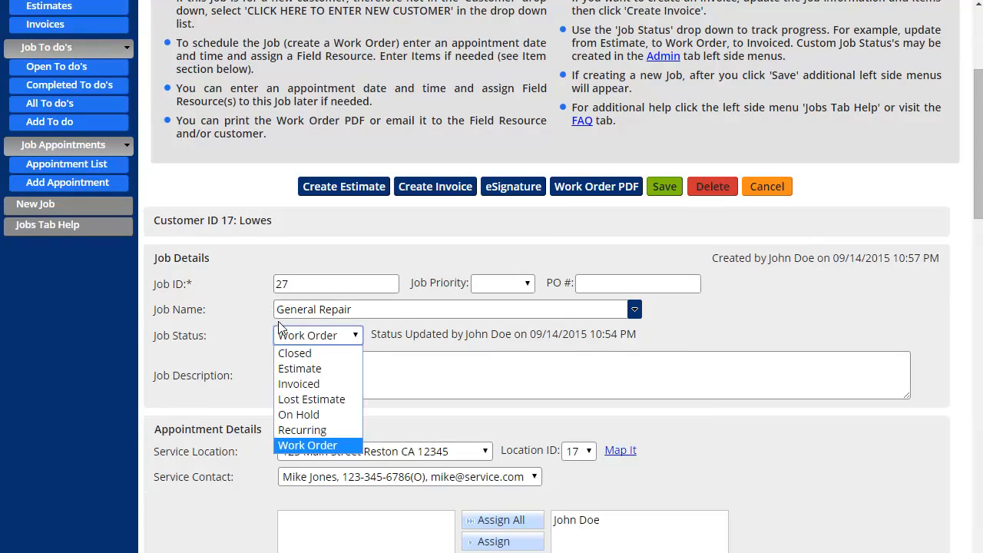
click(319, 384)
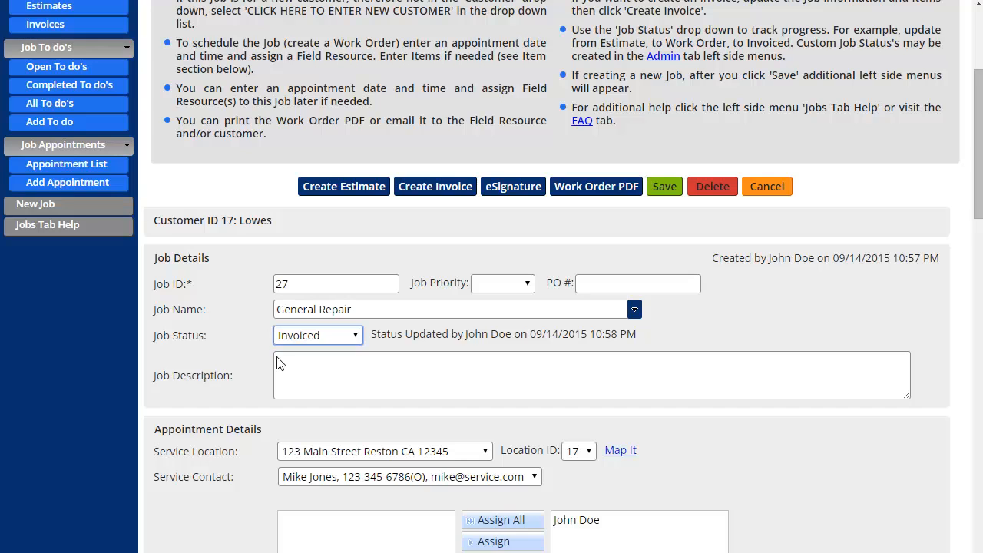
click(255, 341)
Change the Labor Hour item's quantity to 2.5, bringing the job total to $362.50
scroll(243, 335, down, 4)
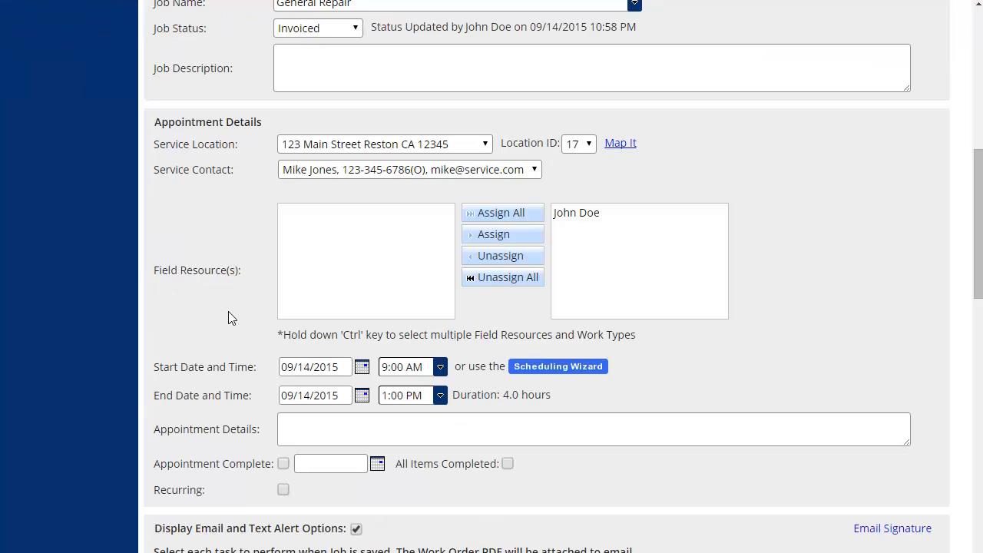
scroll(228, 311, down, 5)
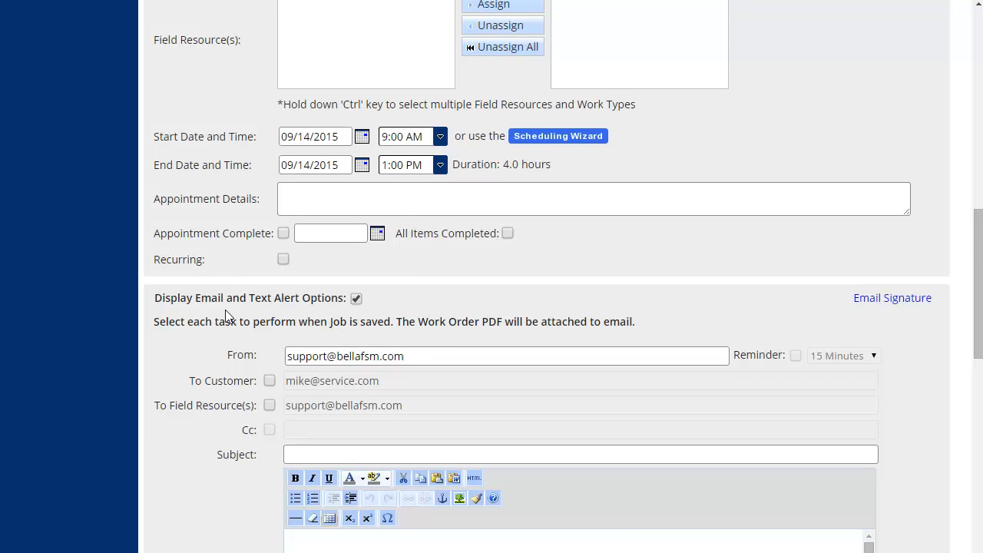
scroll(227, 307, down, 2)
scroll(220, 321, down, 5)
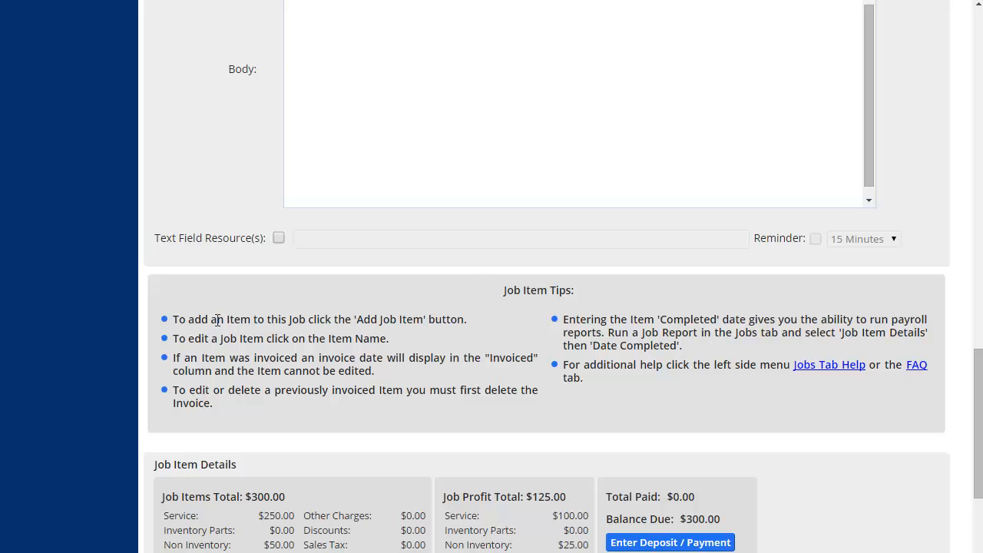
scroll(218, 320, down, 2)
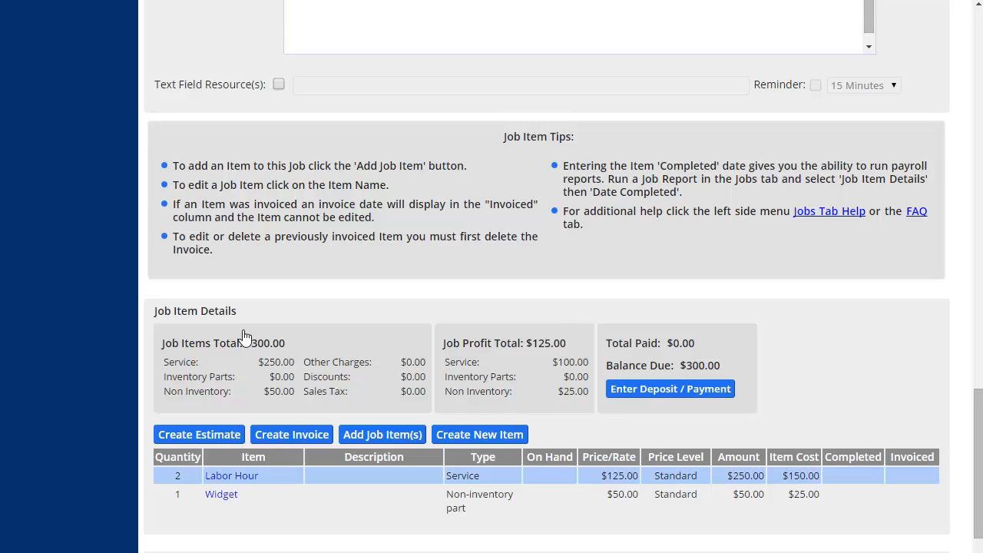
click(235, 478)
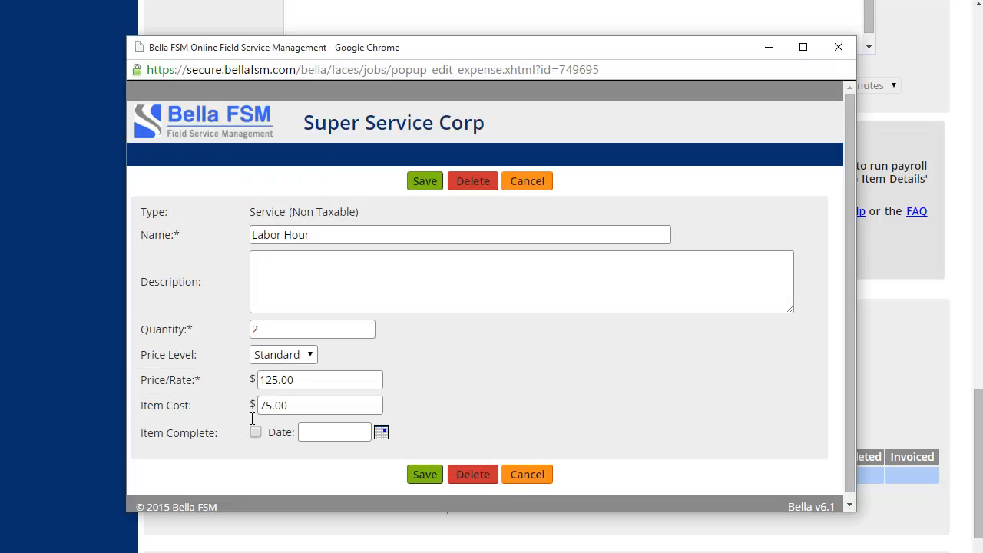
click(270, 328)
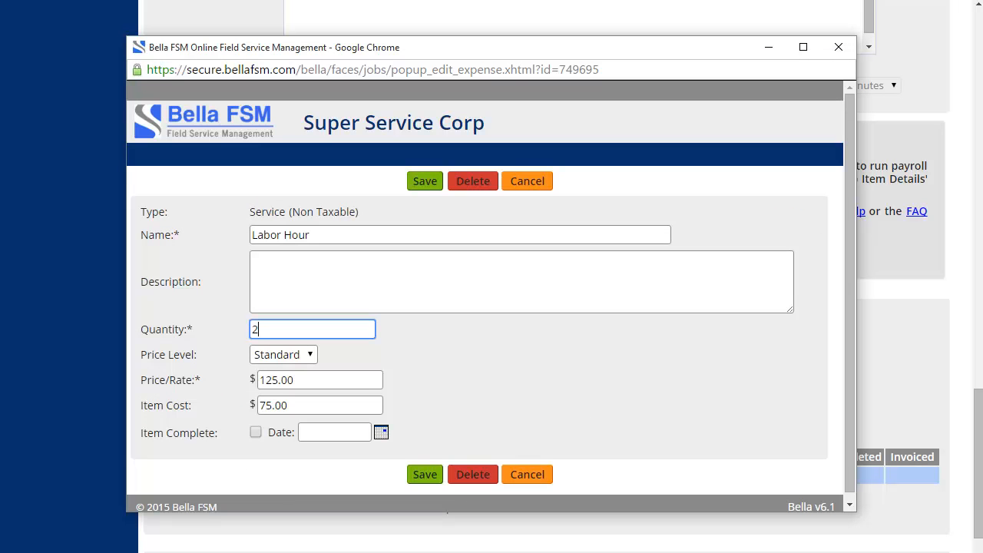
text(.5)
click(430, 186)
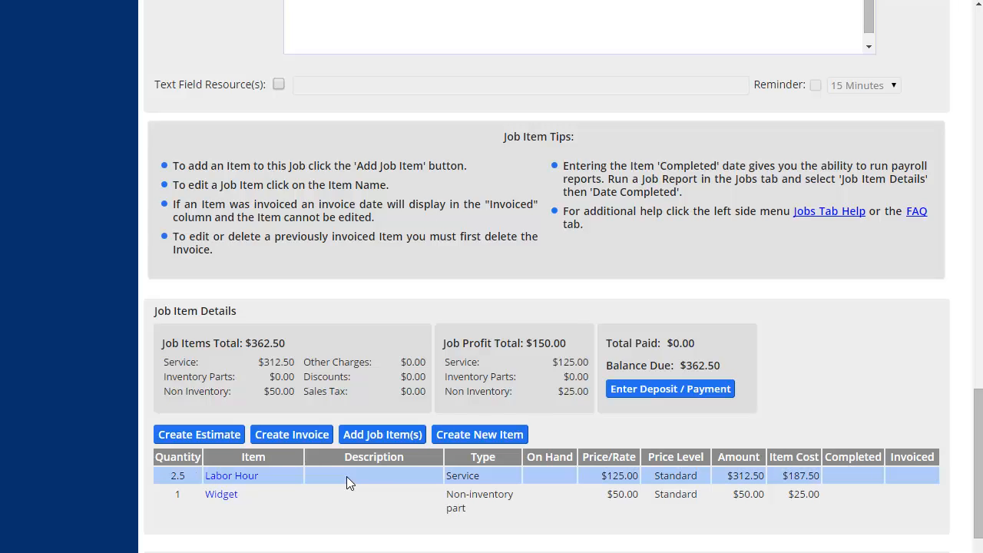
Add a Mileage Other Charge priced at $25.00, raising the job total to $387.50
click(387, 442)
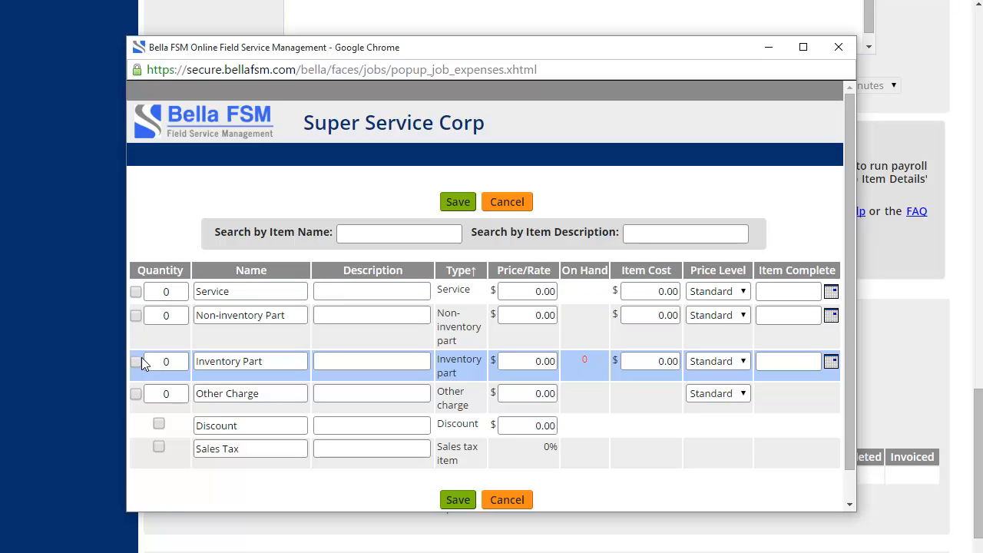
click(136, 394)
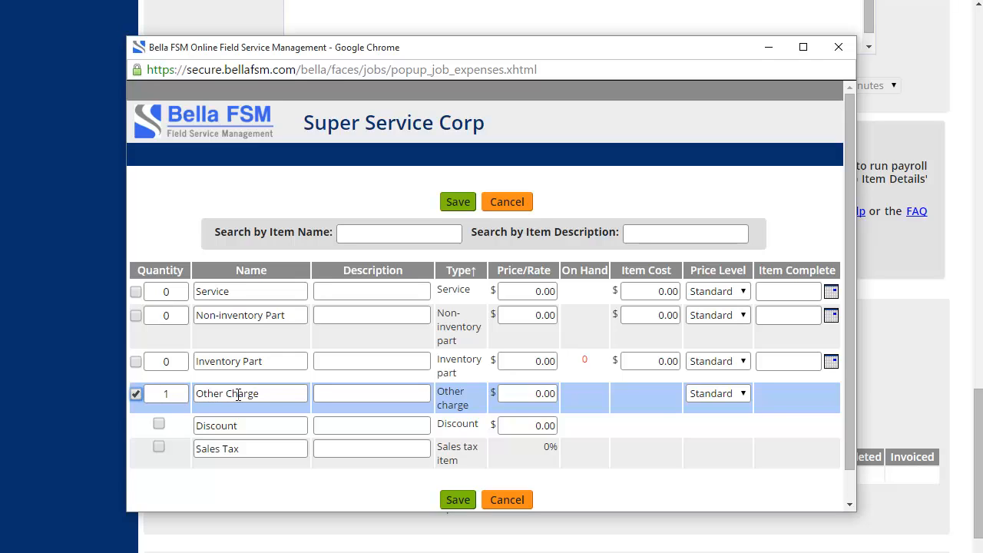
drag(263, 395, 145, 393)
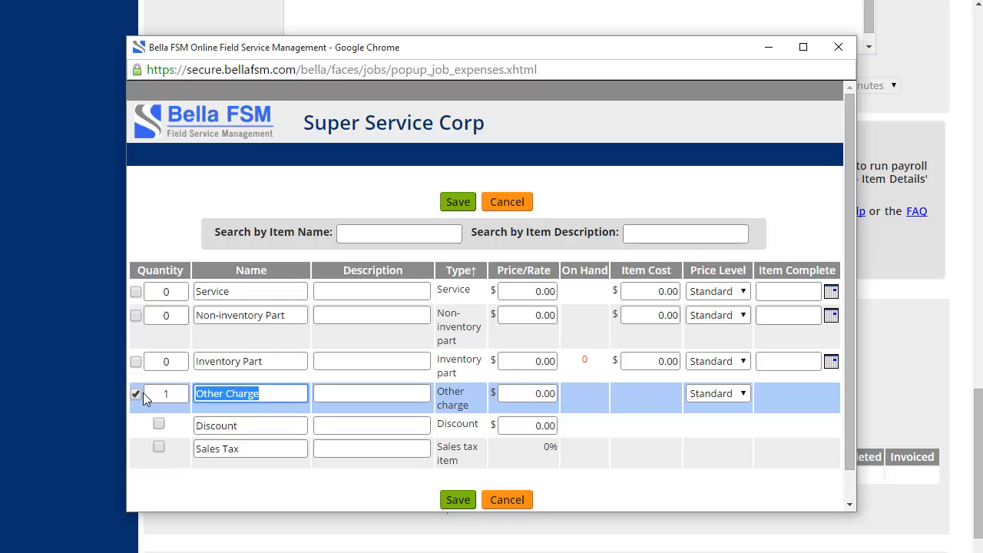
text(Mileage)
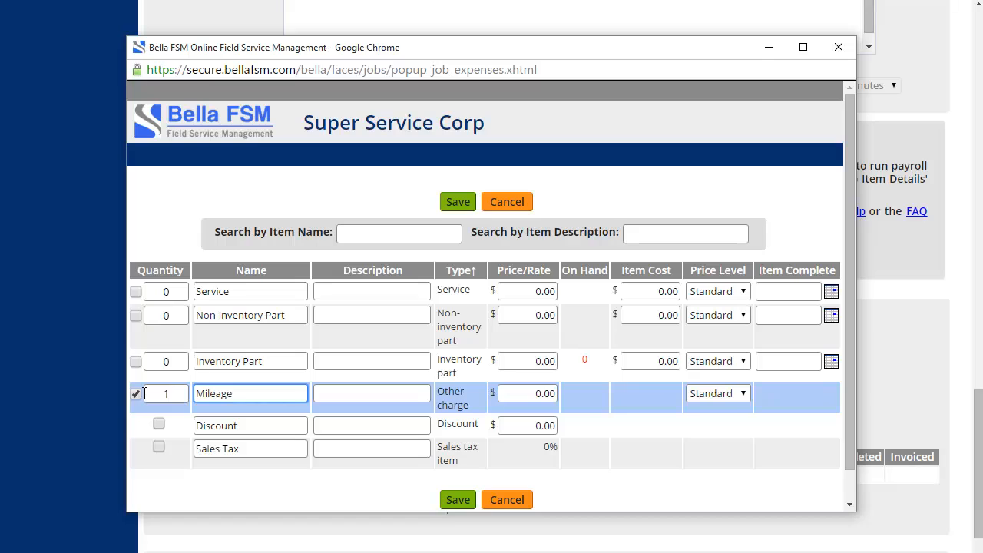
click(541, 396)
key(BackSpace)
text(2.)
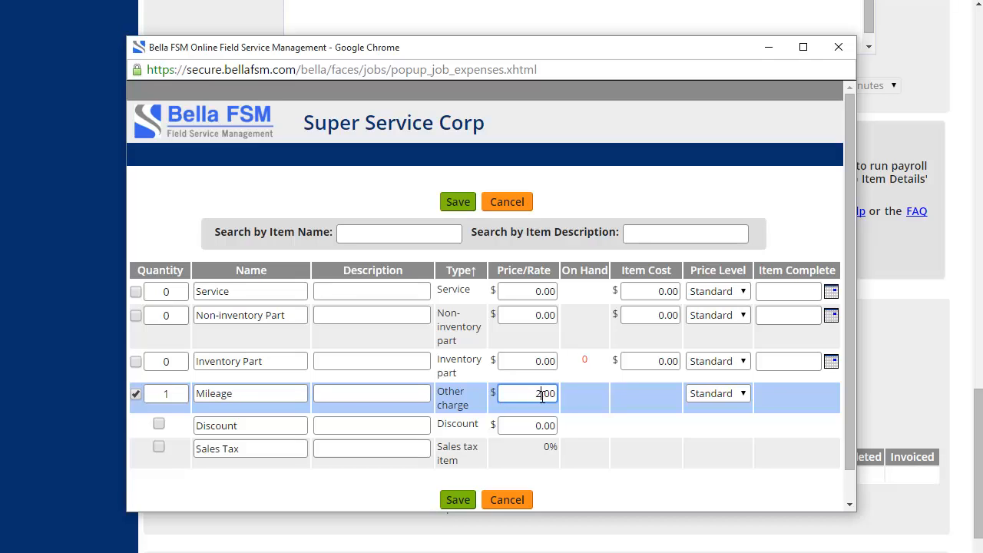
text(5)
click(459, 202)
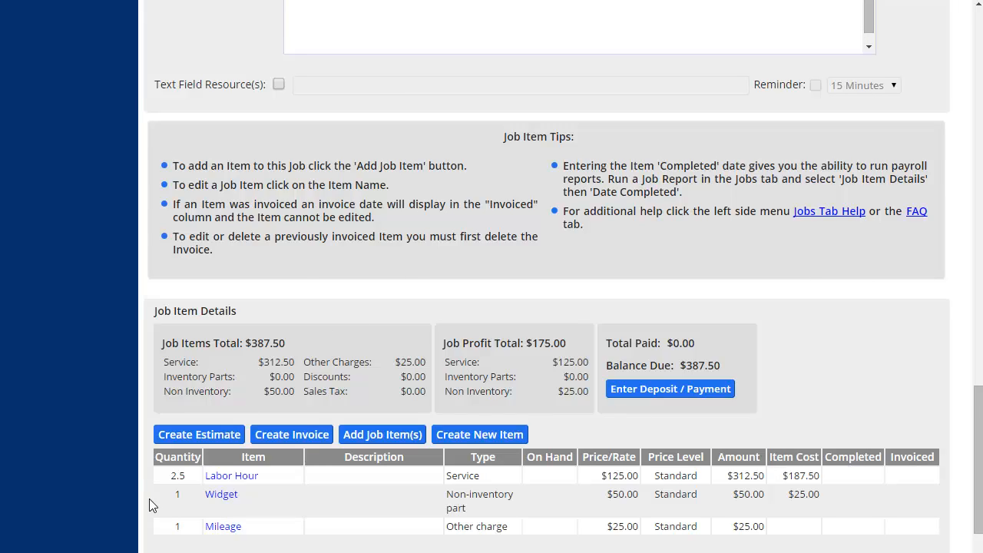
scroll(149, 499, down, 2)
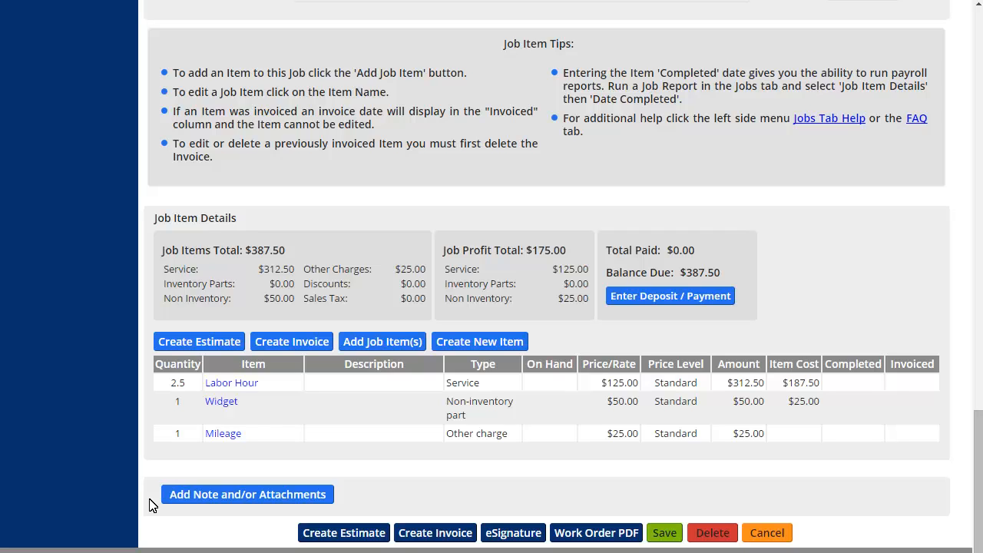
Create invoice #1 for Lowes totalling $387.50 and review its lines, leaving email options off
click(436, 535)
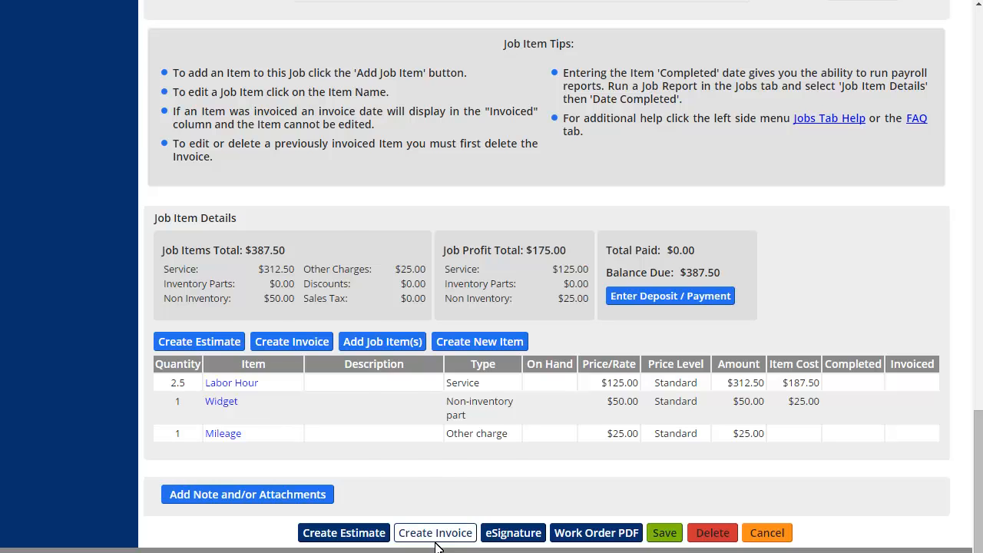
scroll(614, 346, down, 1)
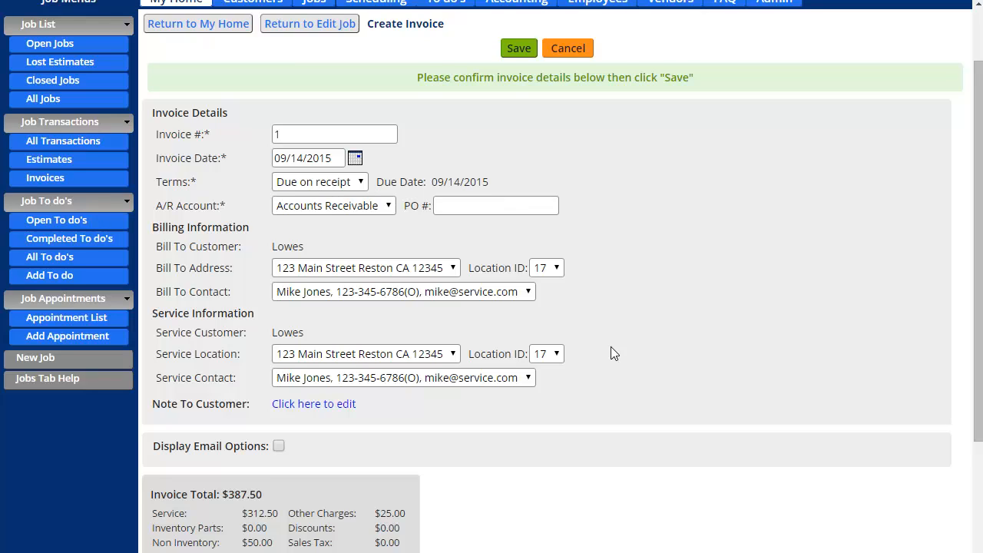
scroll(613, 352, down, 1)
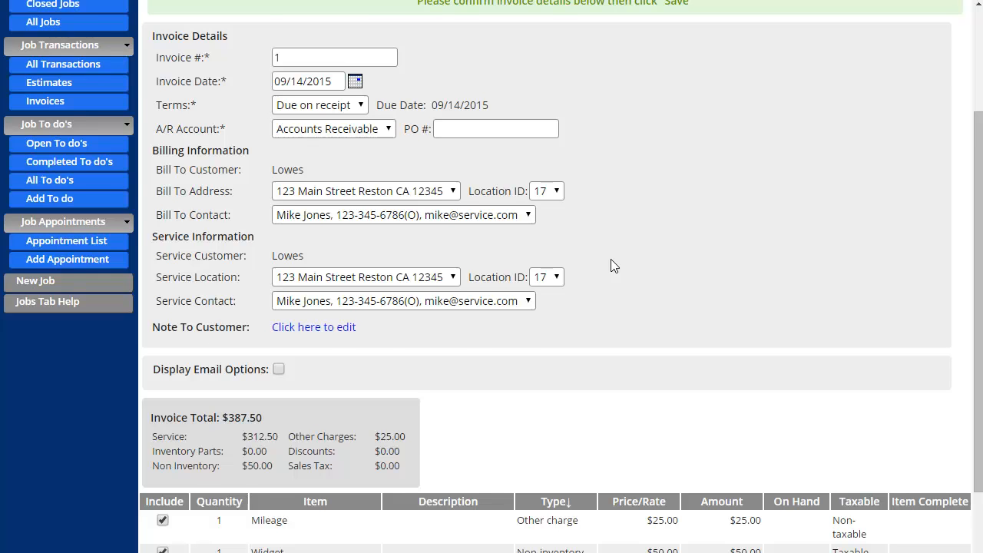
scroll(608, 257, up, 1)
scroll(606, 258, down, 2)
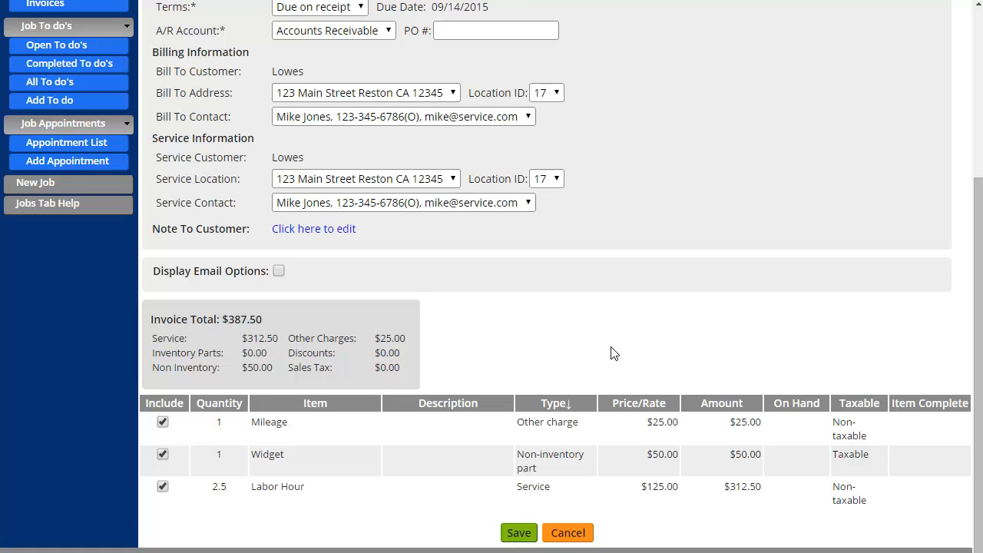
click(279, 271)
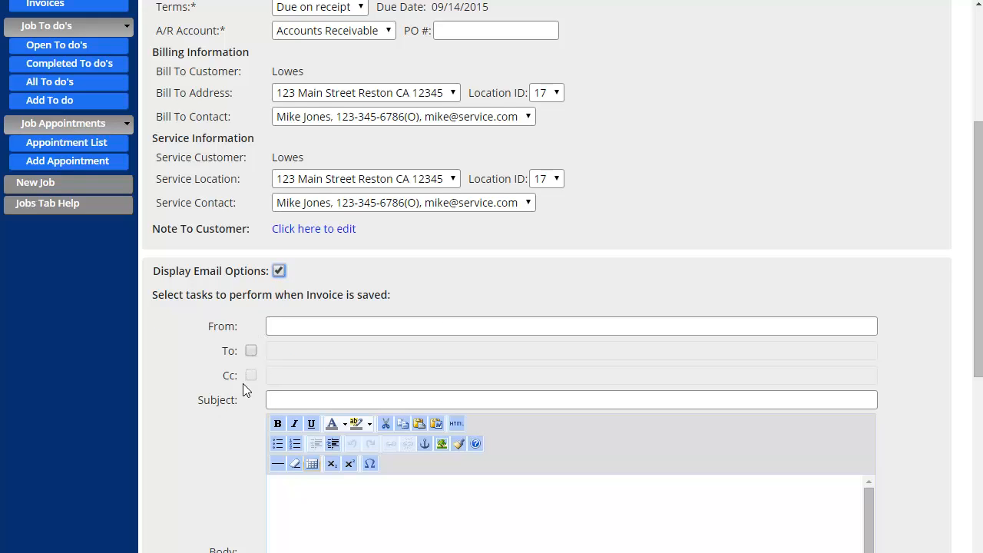
scroll(235, 404, down, 1)
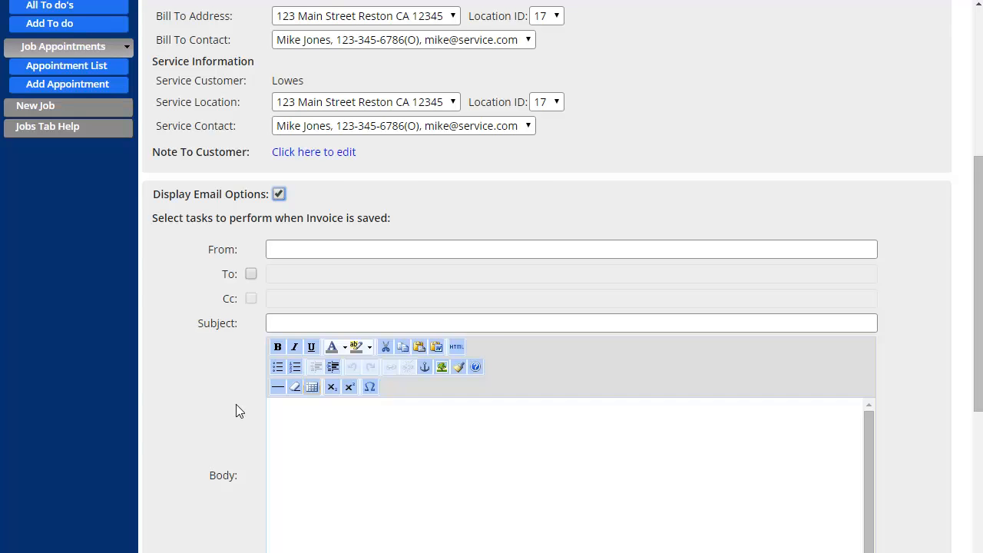
click(279, 193)
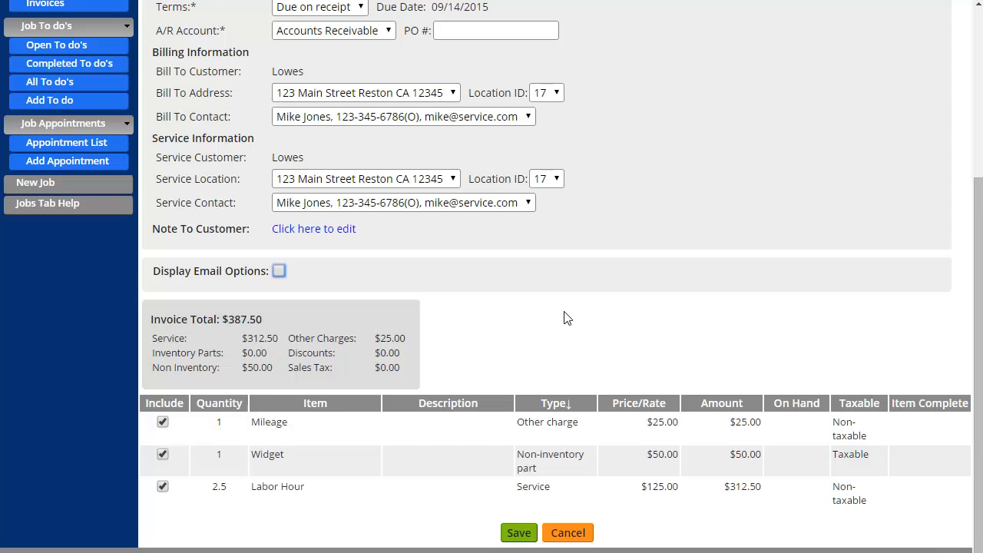
scroll(566, 312, up, 4)
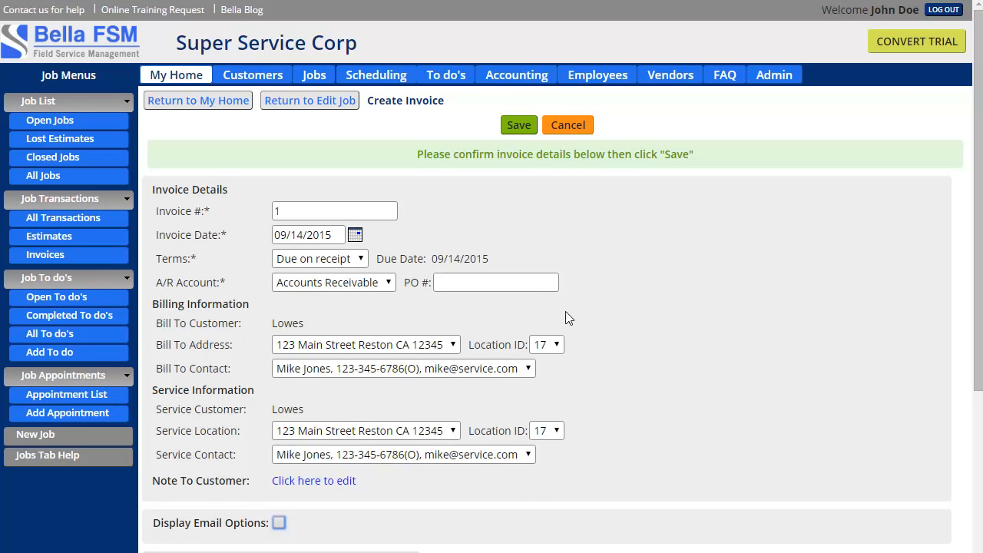
scroll(448, 470, down, 3)
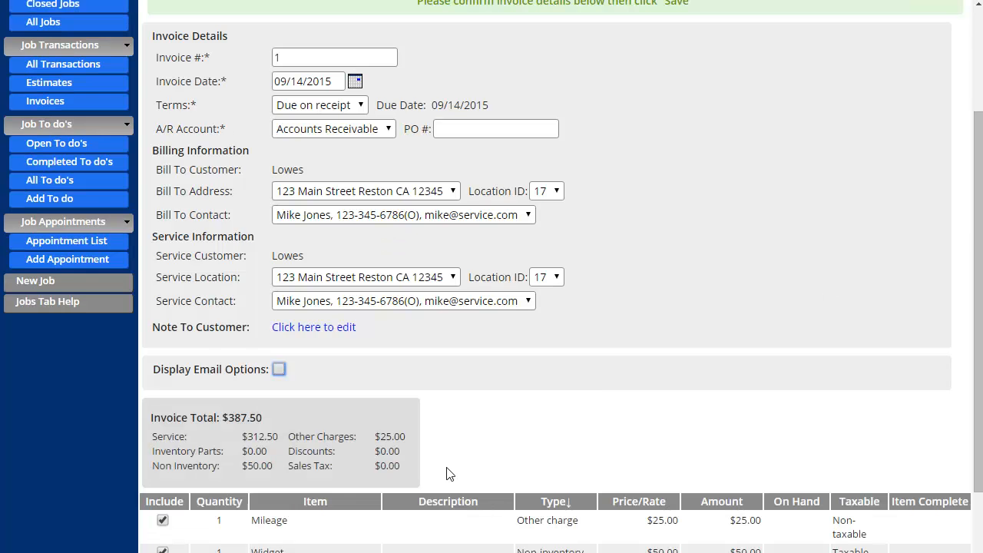
scroll(467, 404, up, 3)
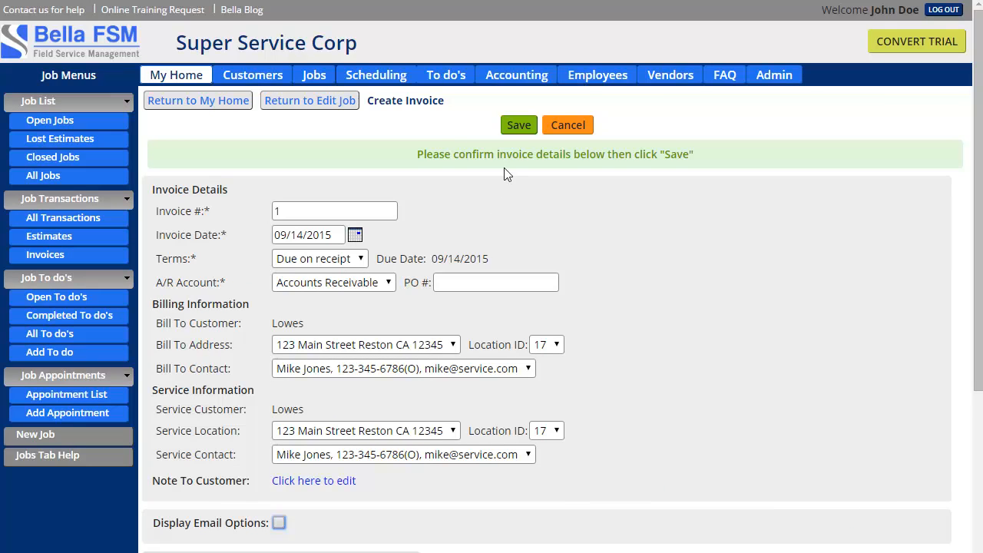
Save invoice #1 for Lowes, getting the Invoice Successfully Saved confirmation
click(520, 127)
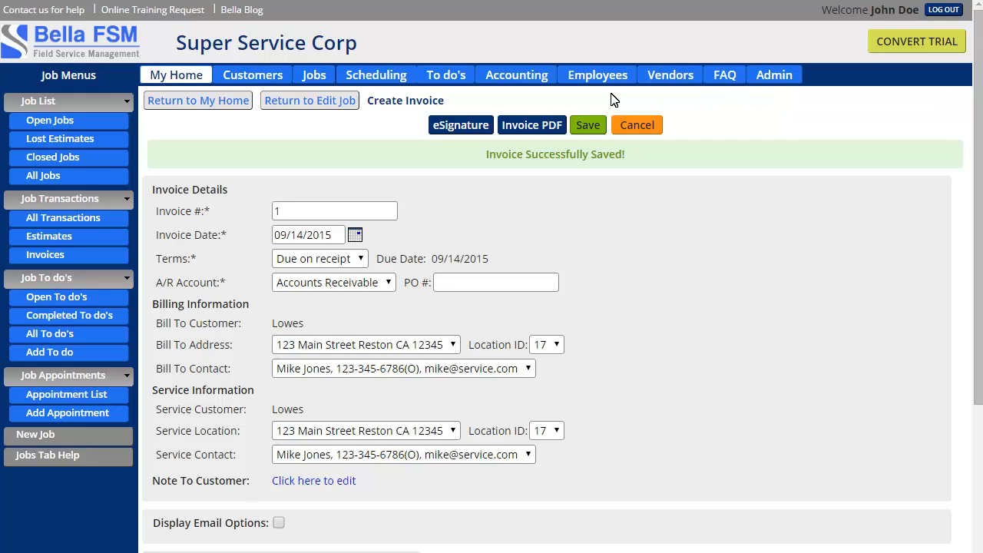
Return to My Home and confirm job 27 General Repair for Lowes now shows status Invoiced
click(199, 103)
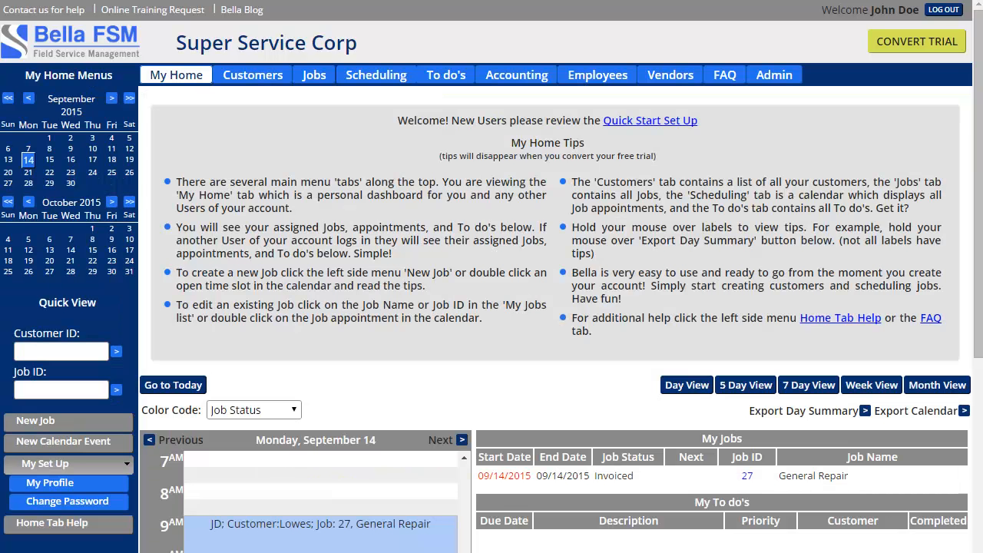
scroll(336, 340, down, 3)
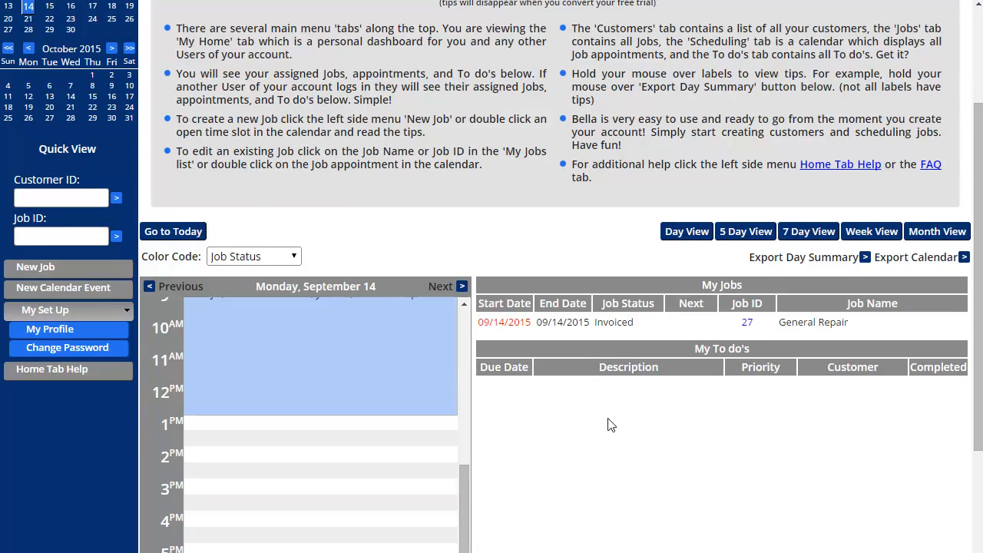
scroll(603, 439, up, 1)
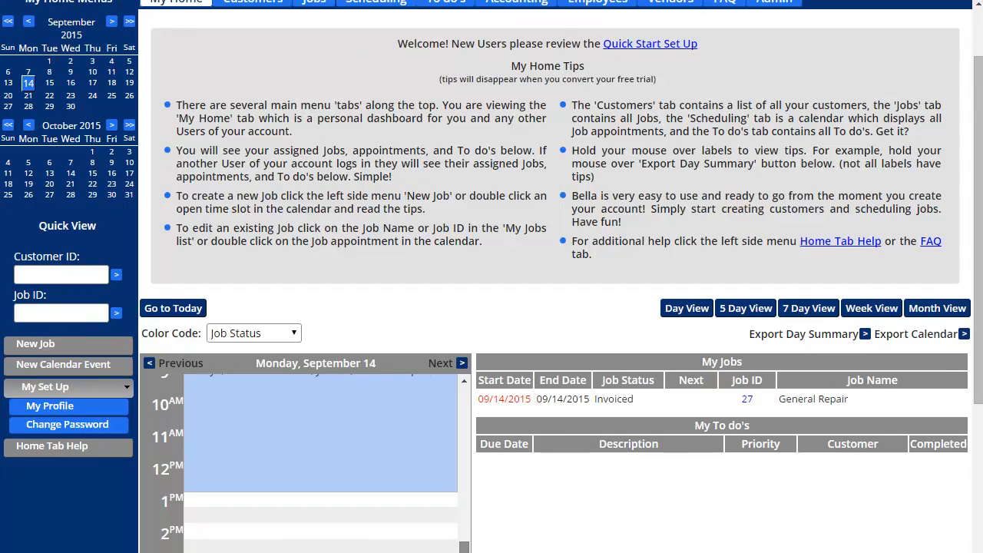
scroll(465, 522, up, 2)
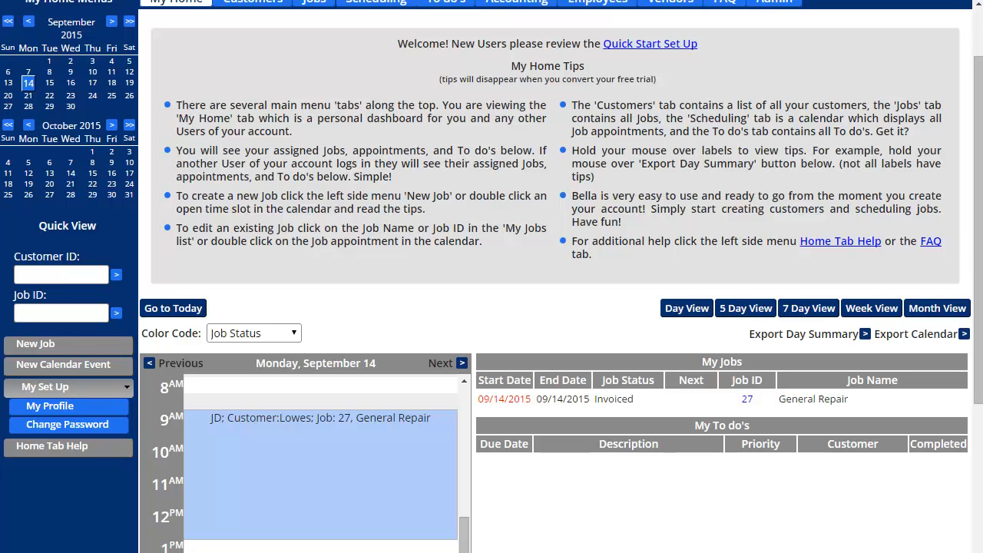
scroll(435, 424, up, 1)
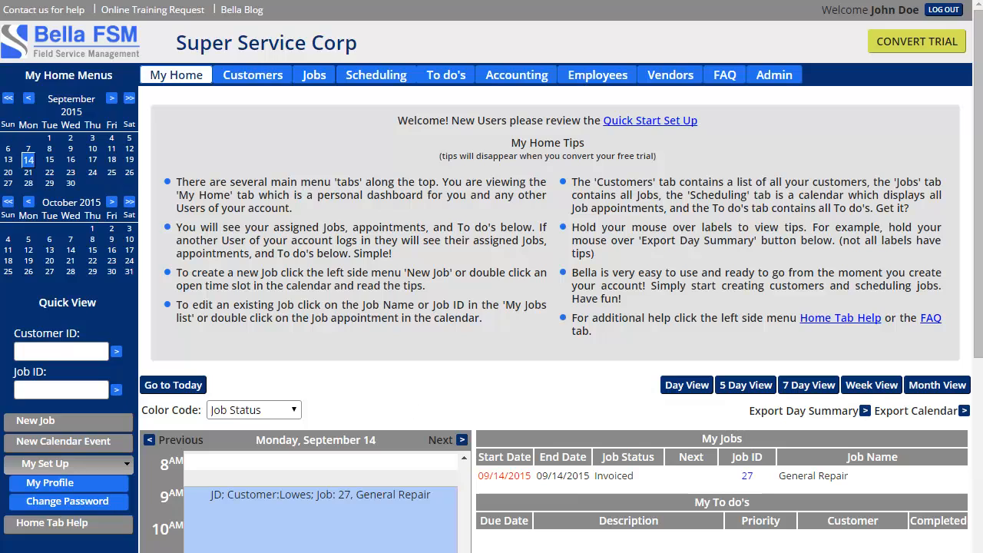